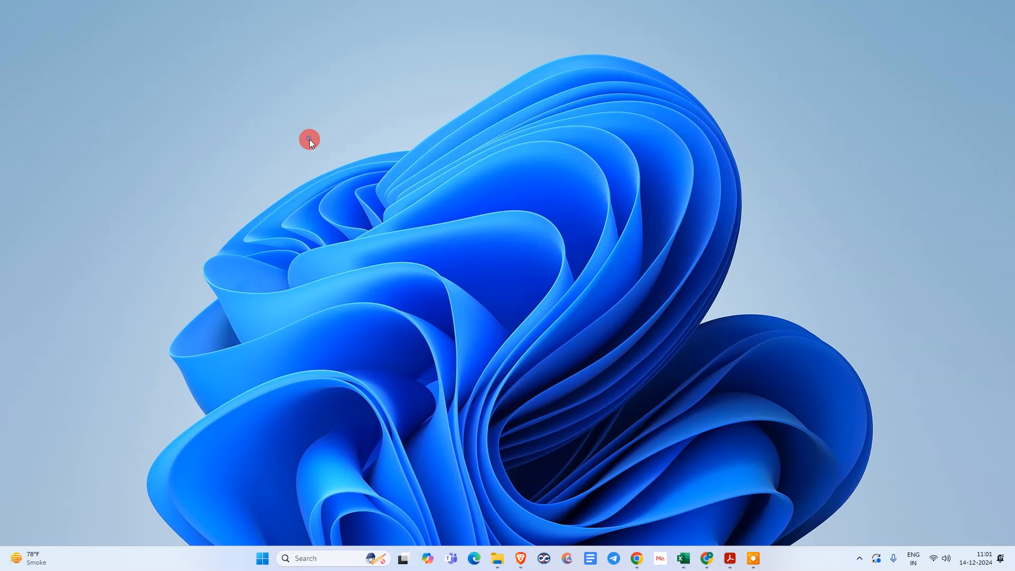
Bring up signed PDF 4 in Acrobat and confirm its netcast signature is valid and unmodified
left_click(357, 185)
left_click(730, 559)
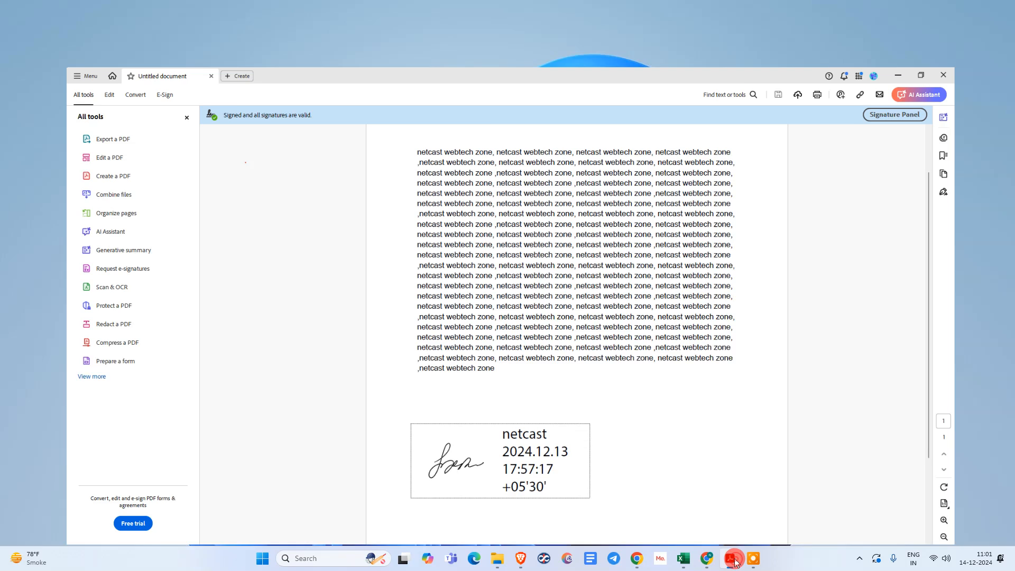
left_click(471, 435)
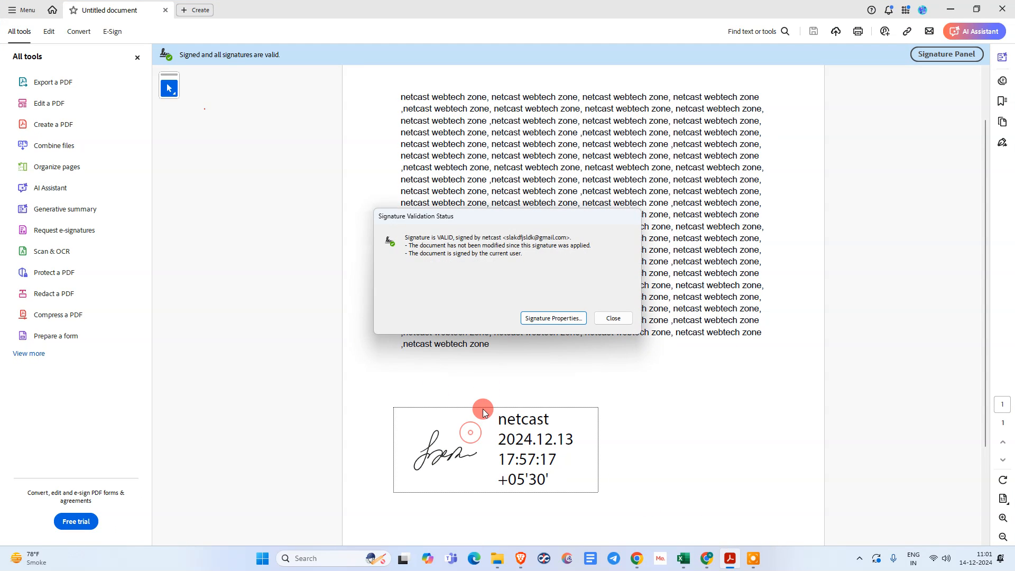
left_click(607, 319)
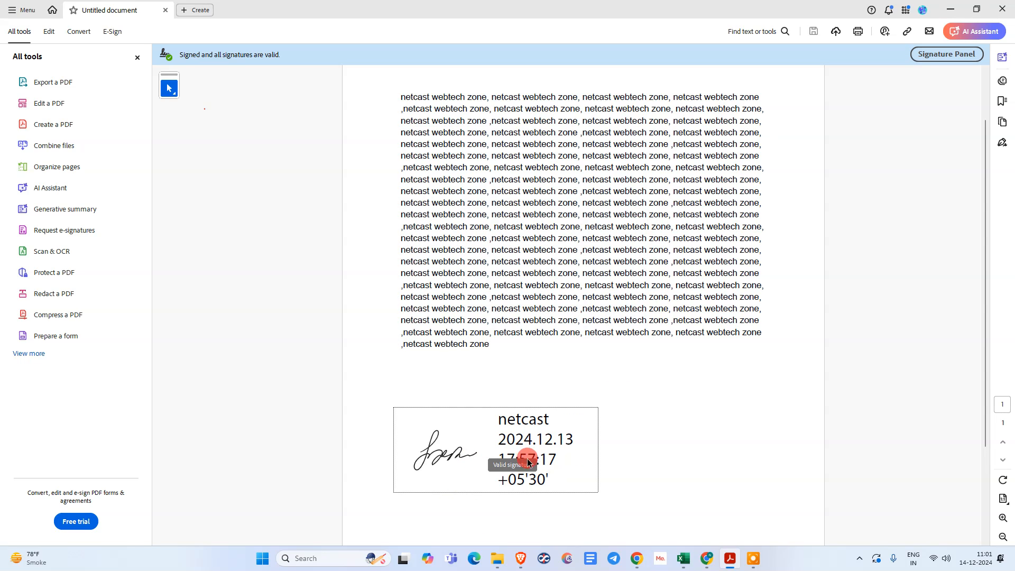
left_click(878, 345)
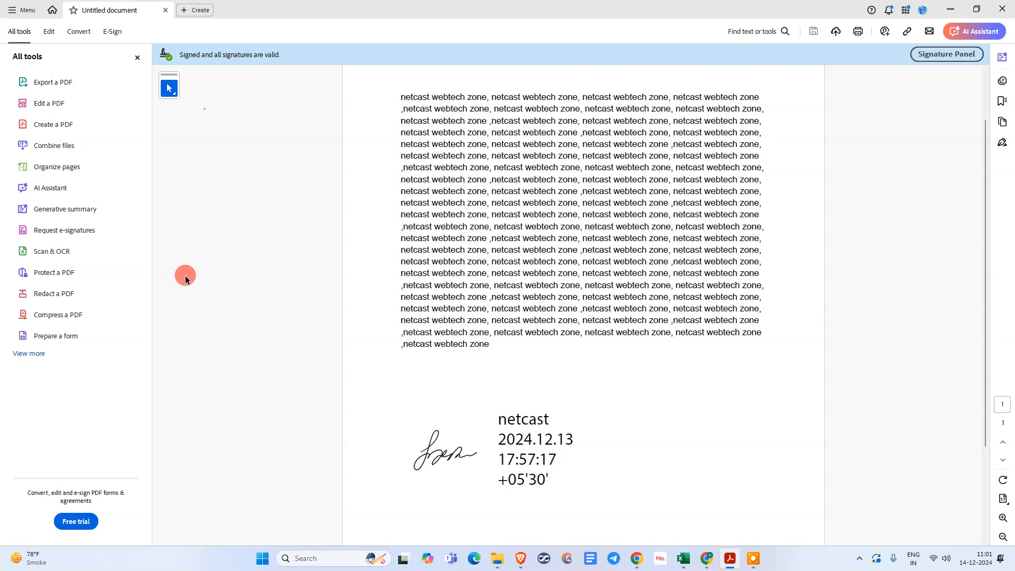
scroll(191, 282, "up", 2)
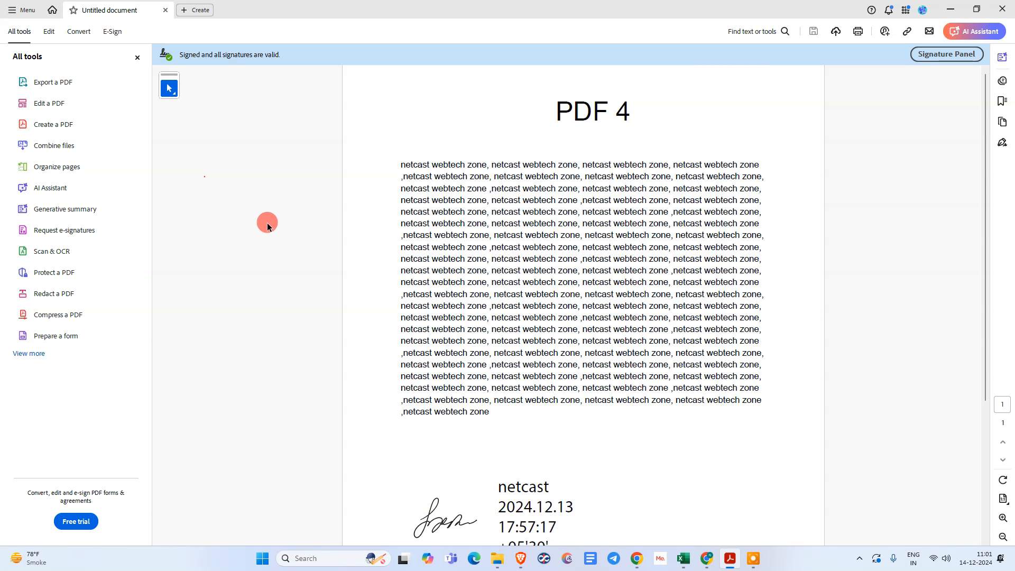
Go to Preferences > Signatures and enter the Identities & Trusted Certificates settings
left_click(12, 11)
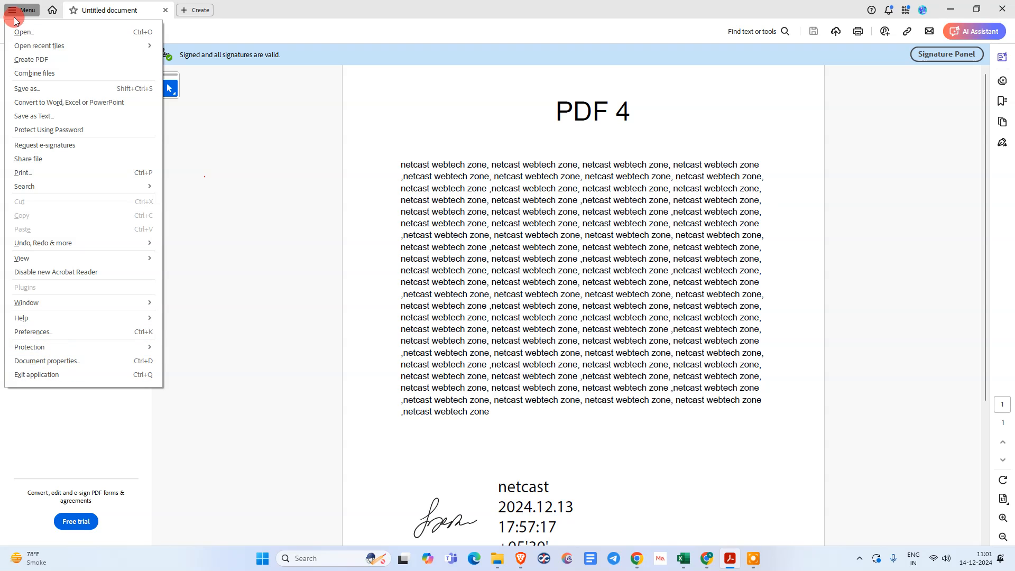
left_click(49, 332)
left_click_drag(468, 96, 450, 84)
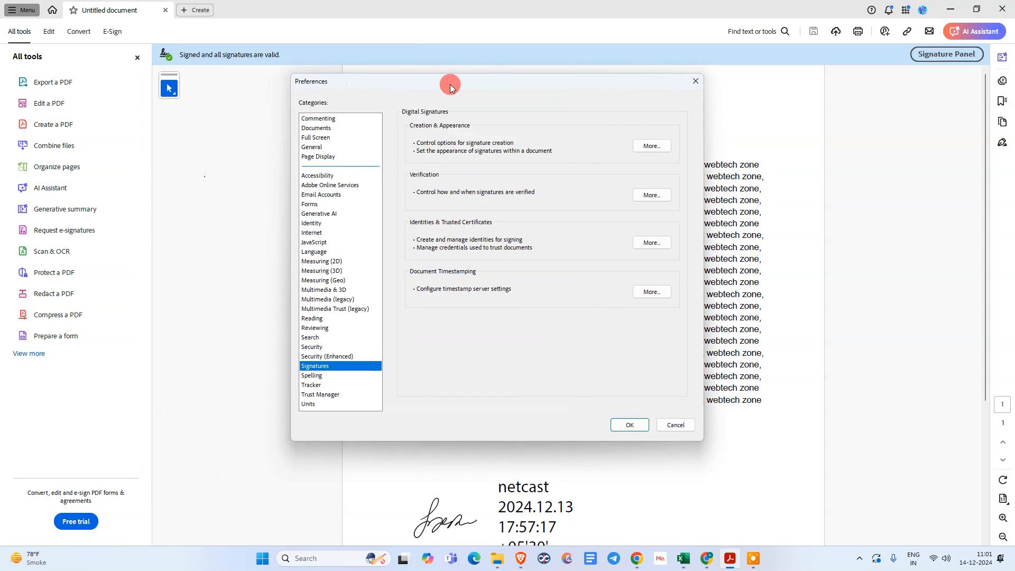
left_click(344, 381)
left_click(330, 368)
left_click(654, 247)
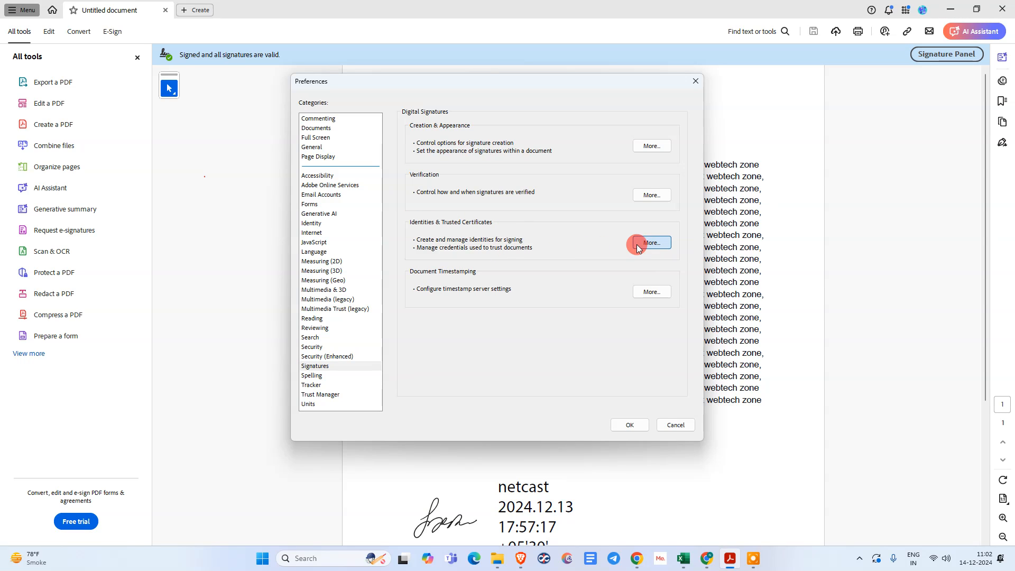
Remove the netcast.pfx digital ID, authorizing the removal with its password
left_click(411, 170)
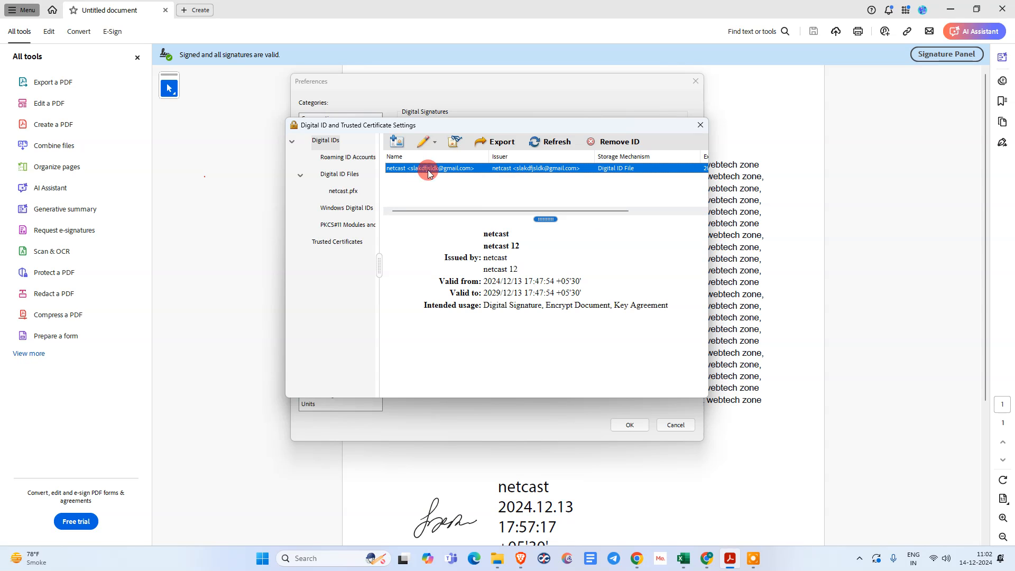
left_click(605, 141)
left_click(547, 329)
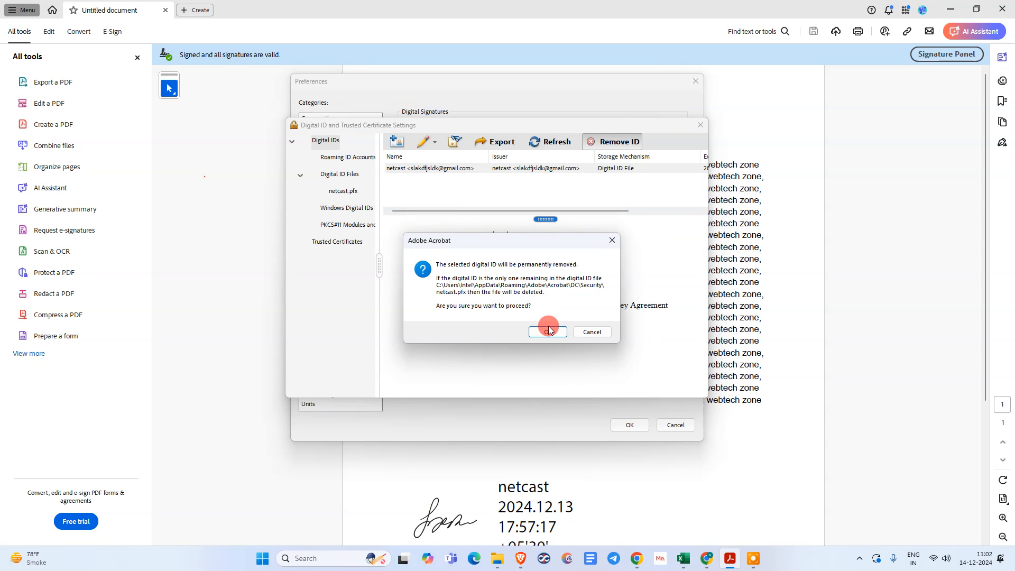
left_click(552, 308)
left_click(437, 278)
type("**")
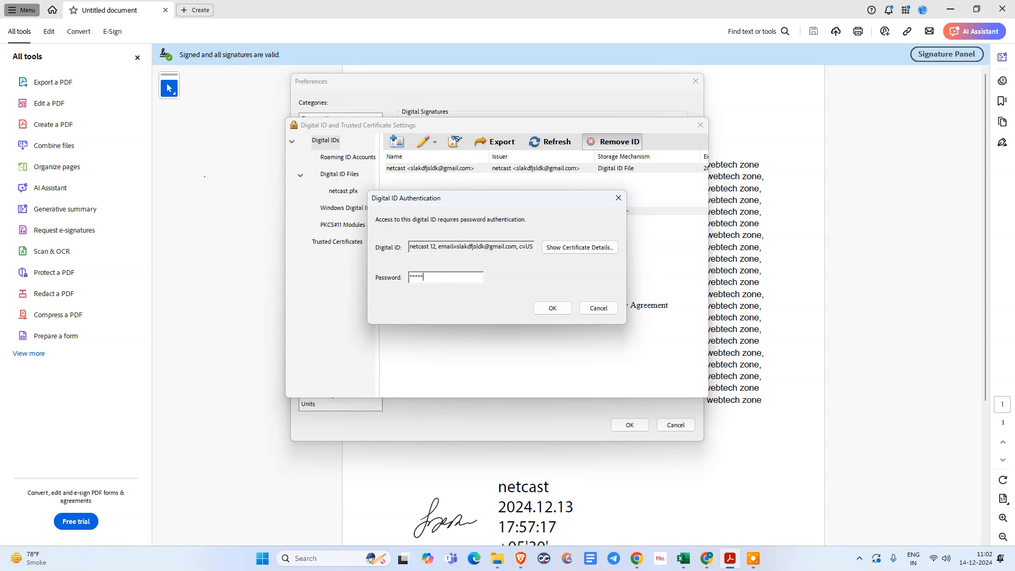
type("****")
left_click(552, 308)
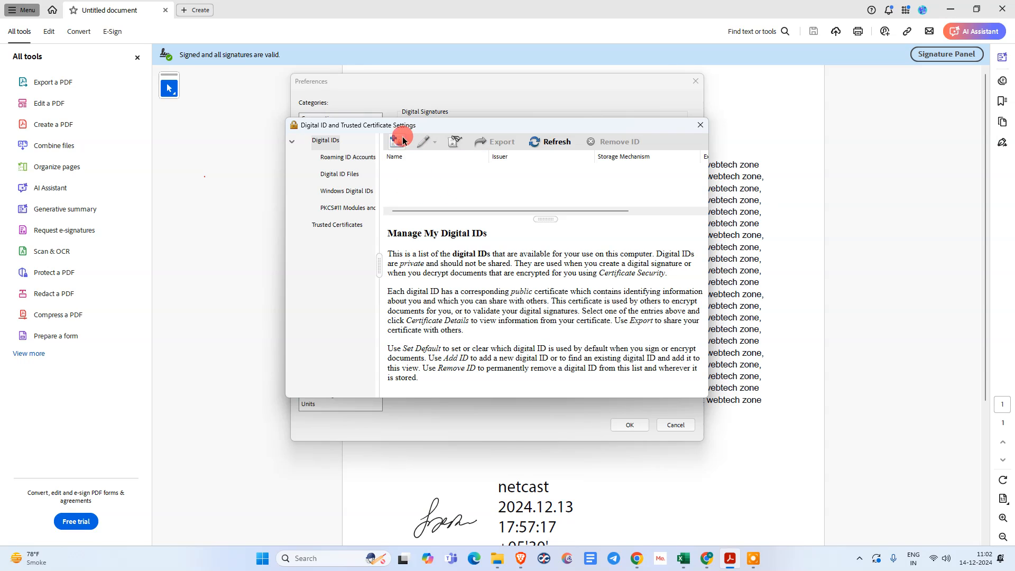
Start a new PKCS#12 digital ID named netcast, organization youtube, unit klkaj
left_click(325, 141)
left_click(398, 143)
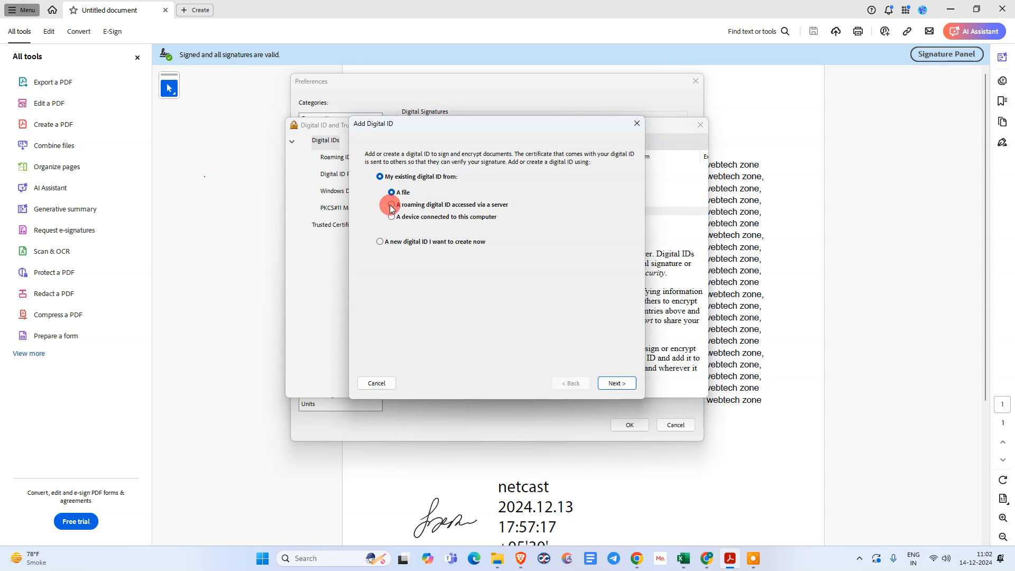
left_click(398, 246)
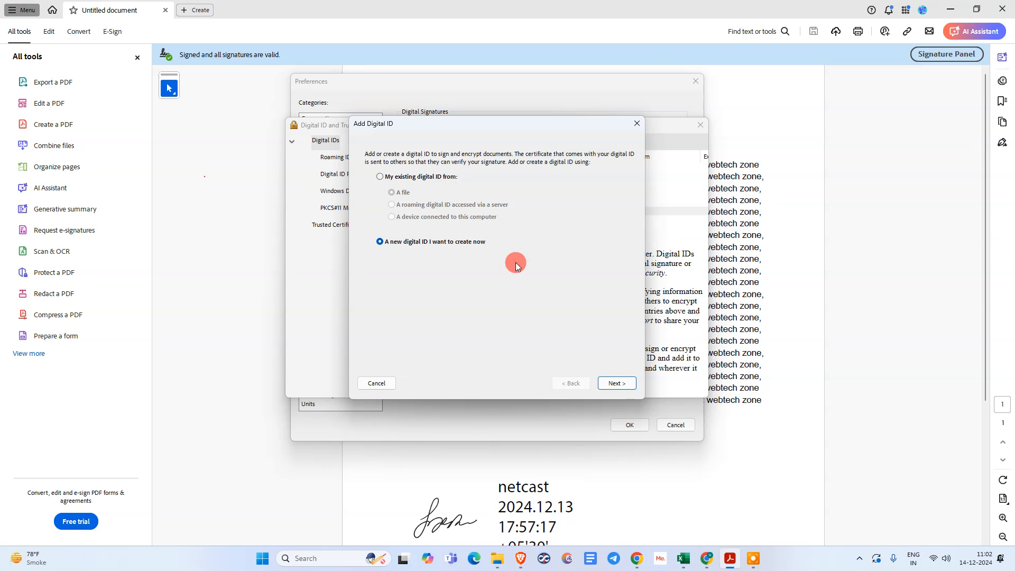
left_click(616, 392)
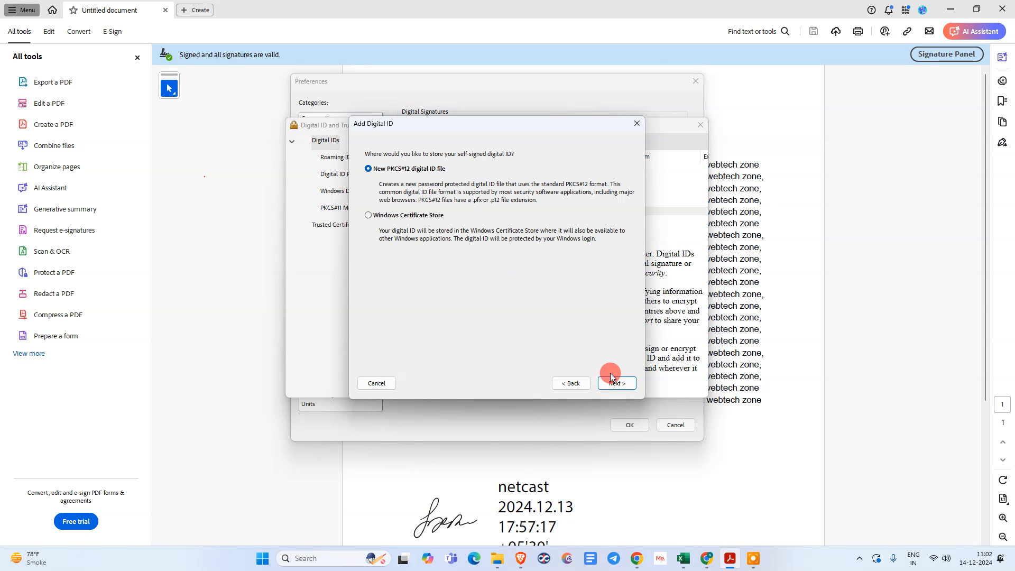
left_click(611, 381)
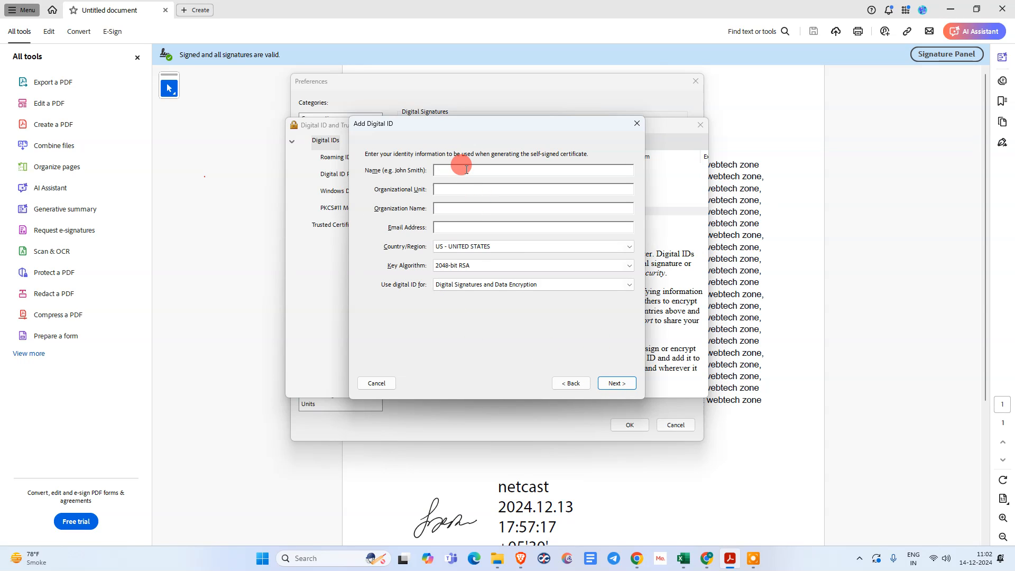
type("netcast")
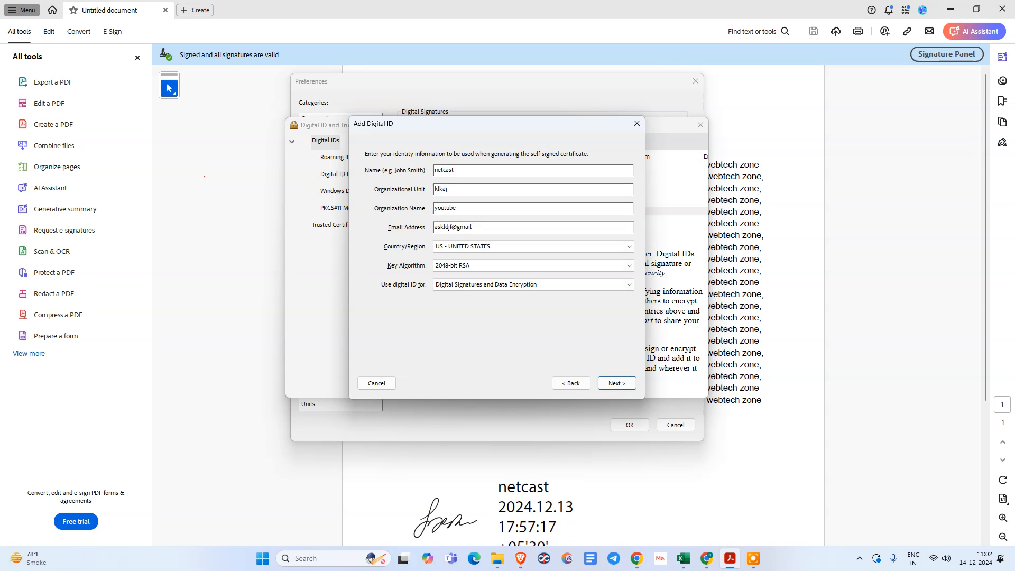
type("m")
key("Tab")
key("Tab")
key("Tab")
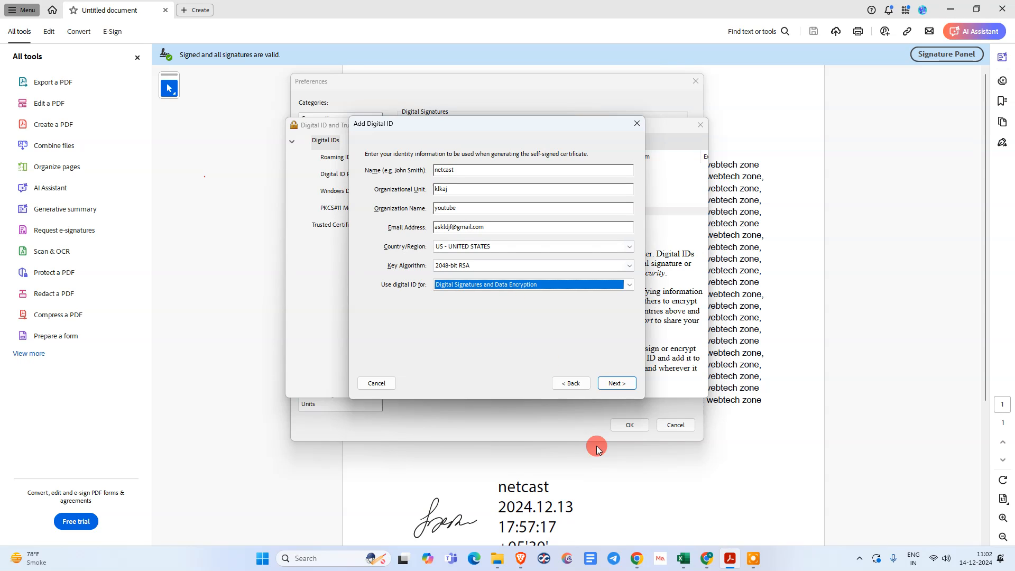
left_click(627, 386)
Set and confirm the new ID's password, then finish creating it
left_click(430, 261)
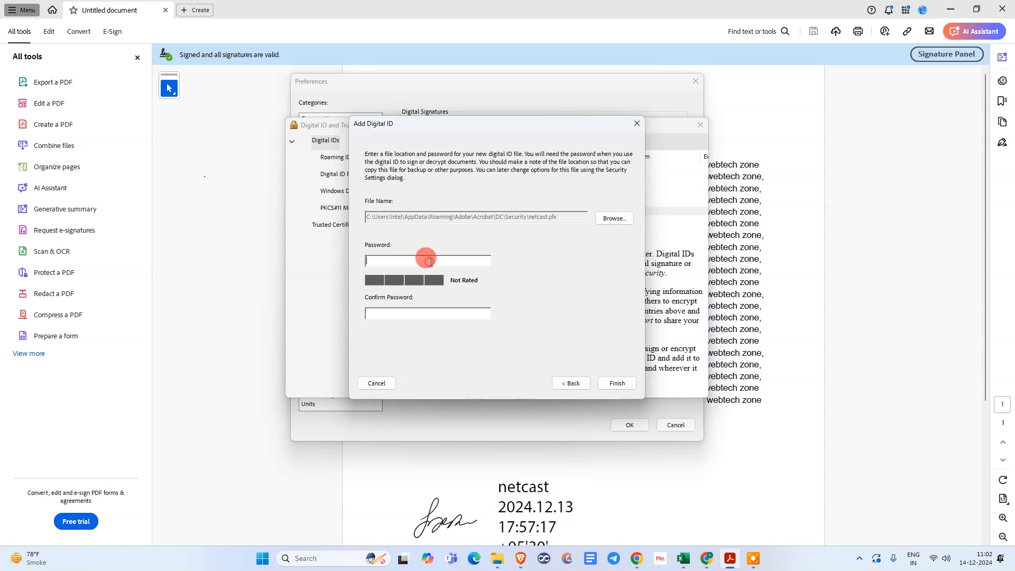
type("**")
key("Tab")
left_click(373, 313)
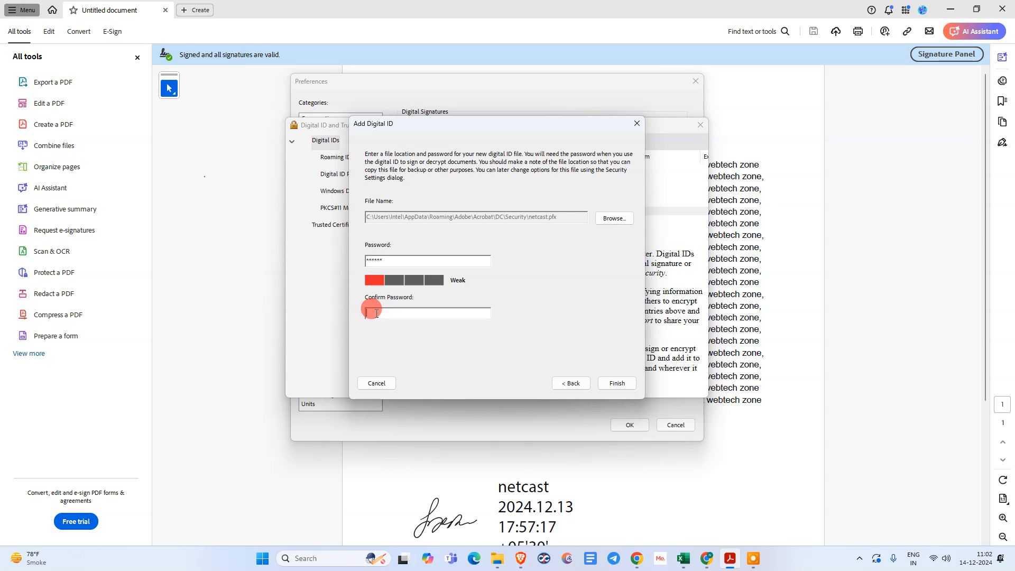
type("**")
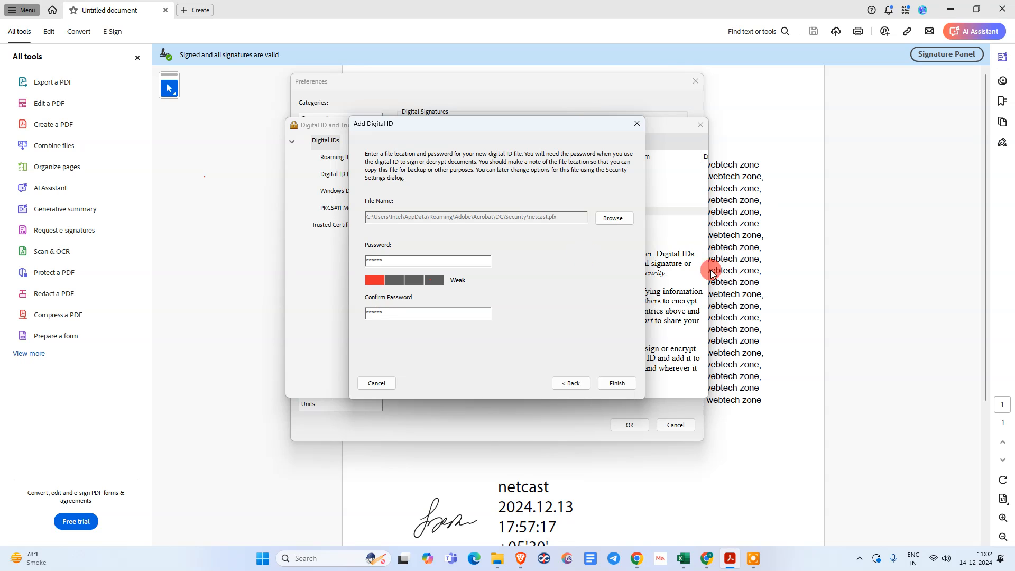
left_click(617, 383)
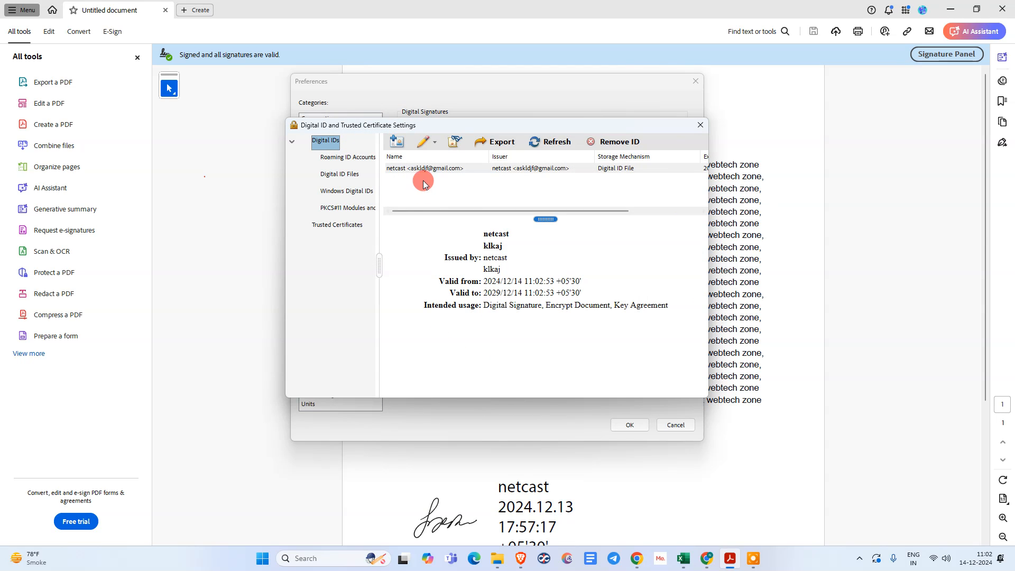
Close the Digital ID settings and Preferences, then return to Preferences on Signatures
left_click(694, 132)
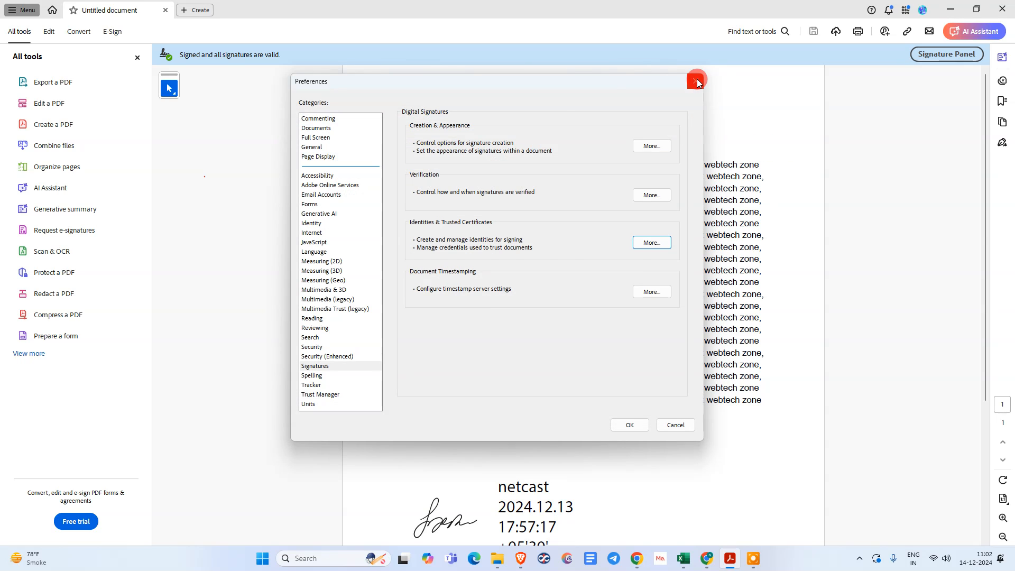
left_click(695, 81)
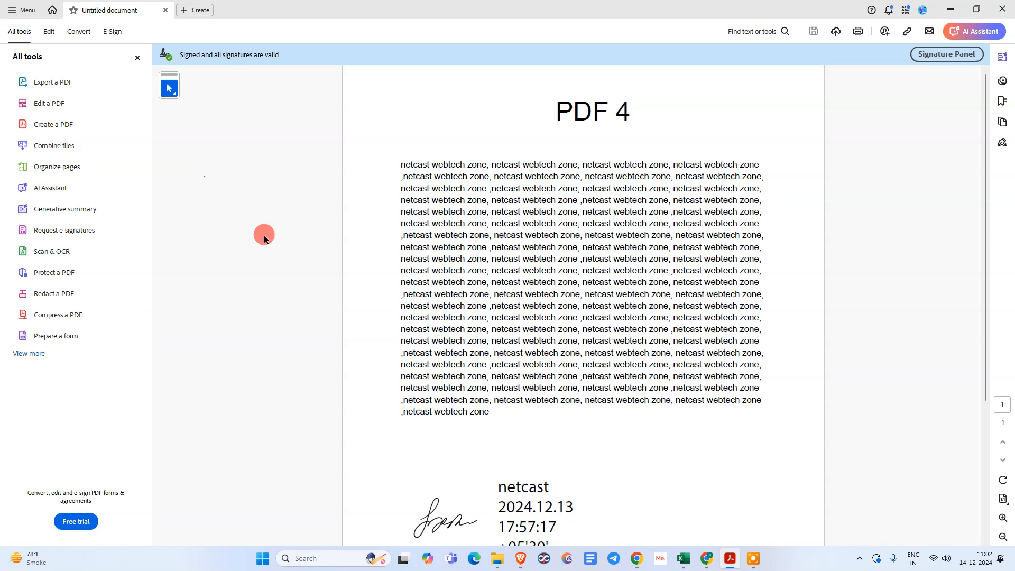
left_click(11, 10)
left_click(53, 332)
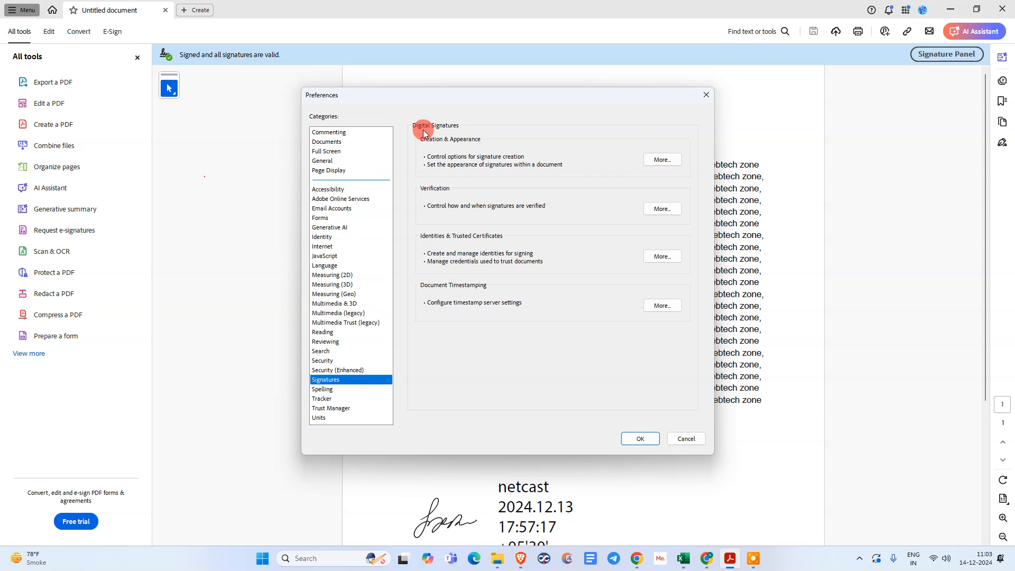
Delete the old netcast signature appearance and begin a new one in Creation & Appearance
left_click(661, 159)
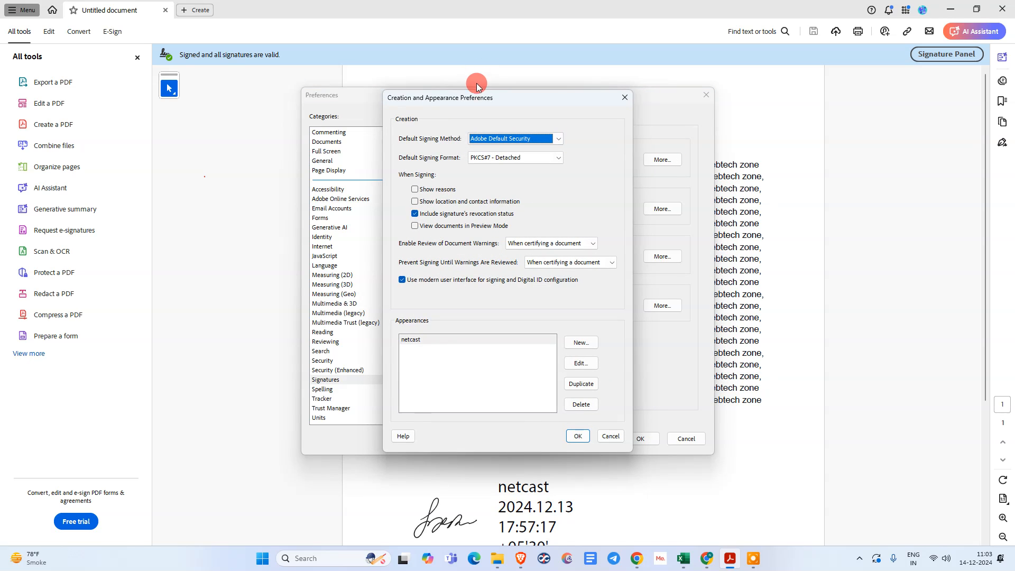
left_click_drag(470, 99, 440, 91)
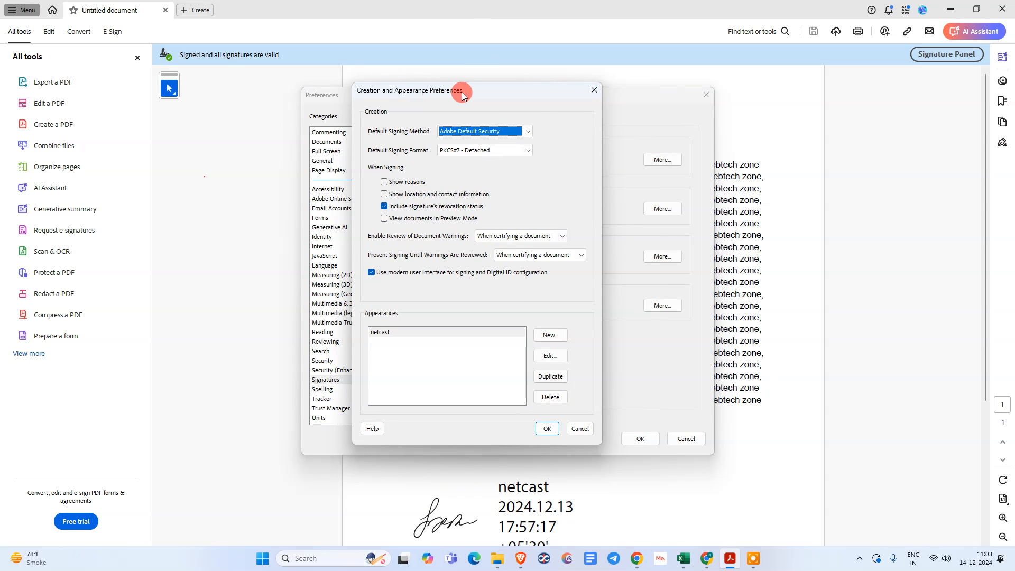
left_click(548, 335)
left_click(591, 109)
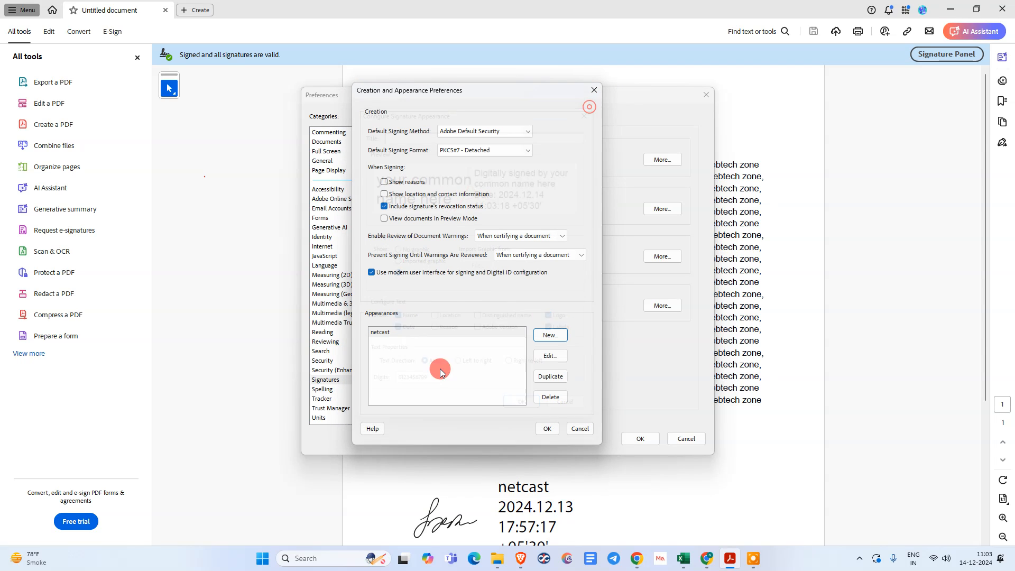
left_click(414, 339)
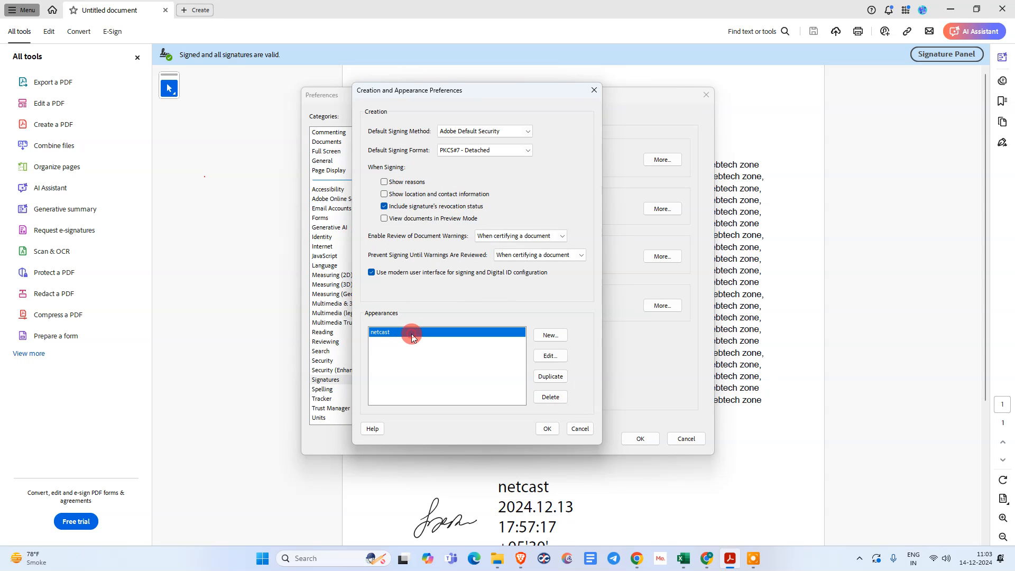
left_click(549, 397)
left_click(550, 335)
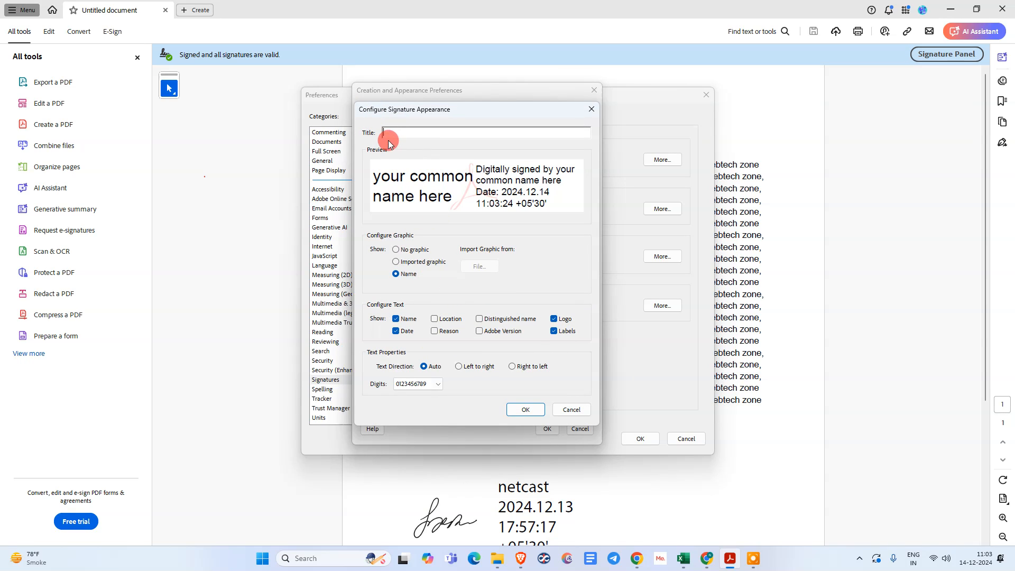
Title the new appearance 'netcast 1' and set its graphic to an imported graphic from file
type("netcast 1")
left_click(415, 250)
left_click(407, 261)
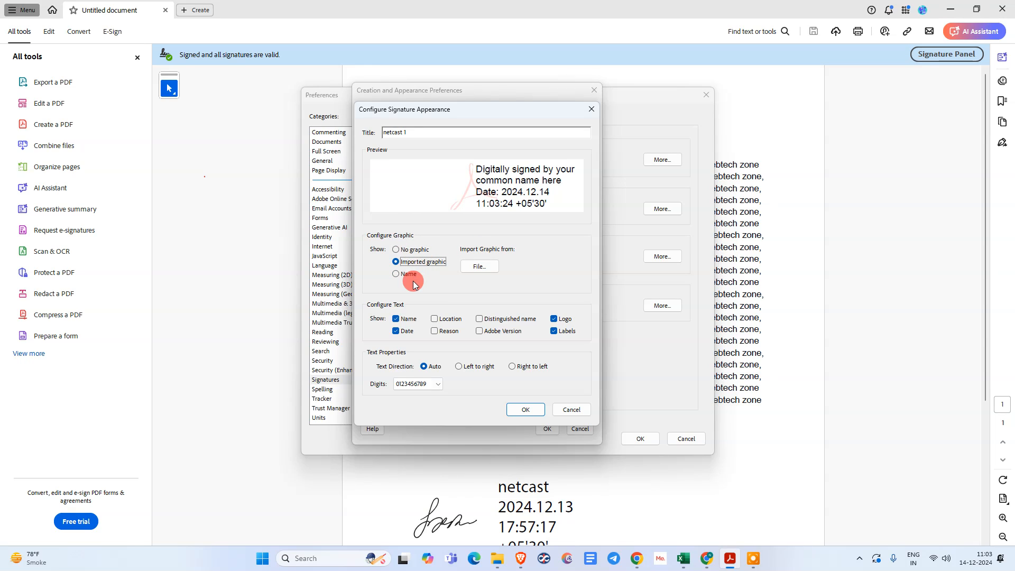
left_click(406, 274)
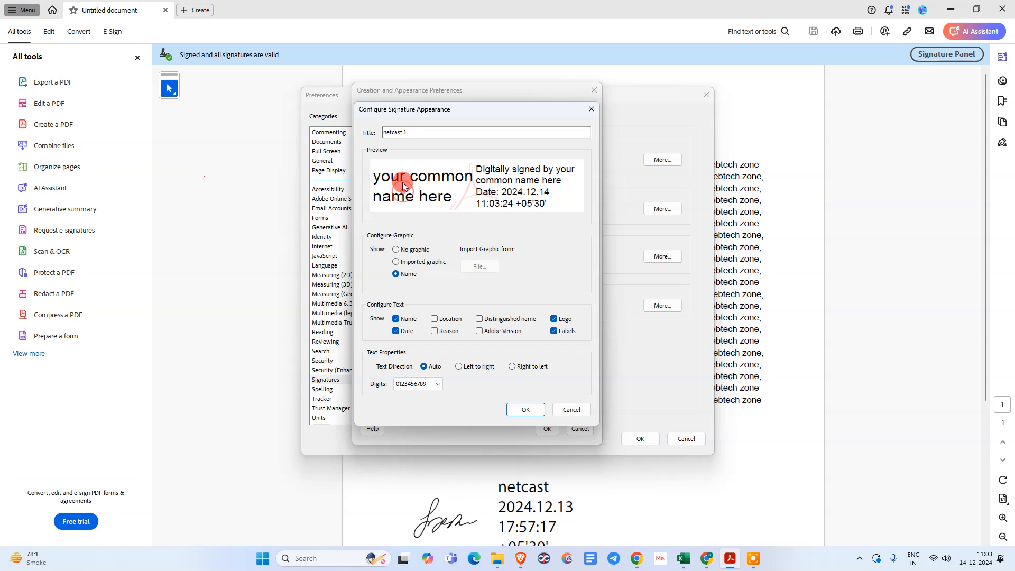
left_click(408, 263)
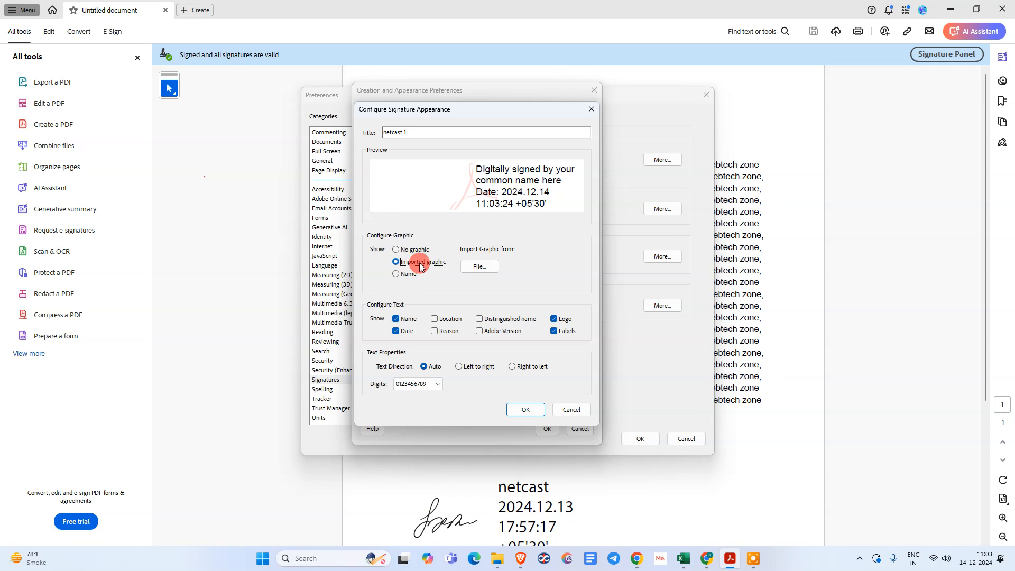
left_click(491, 269)
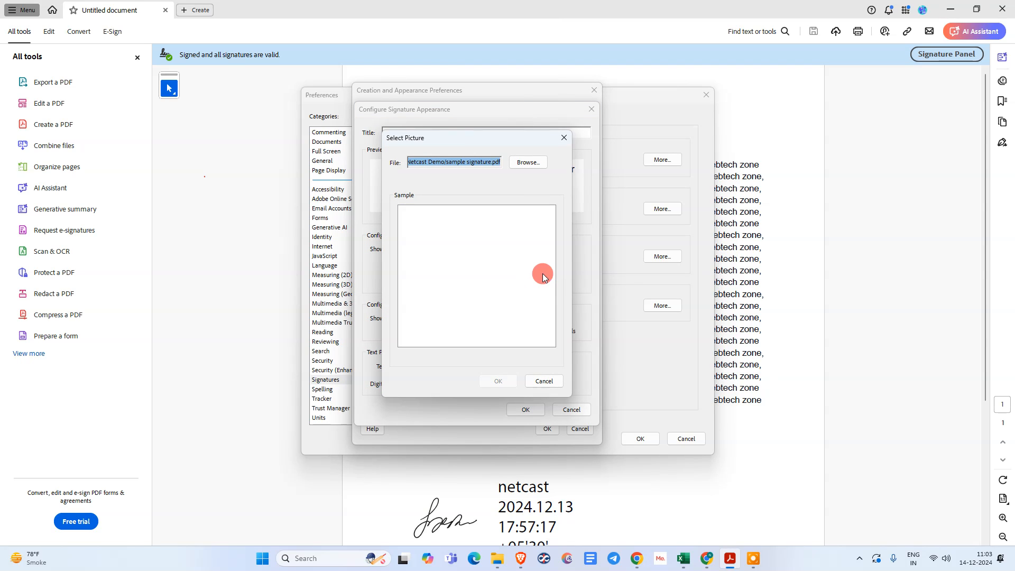
Load sample signature.pdf from the Netcast Demo folder as the signature picture
left_click(526, 163)
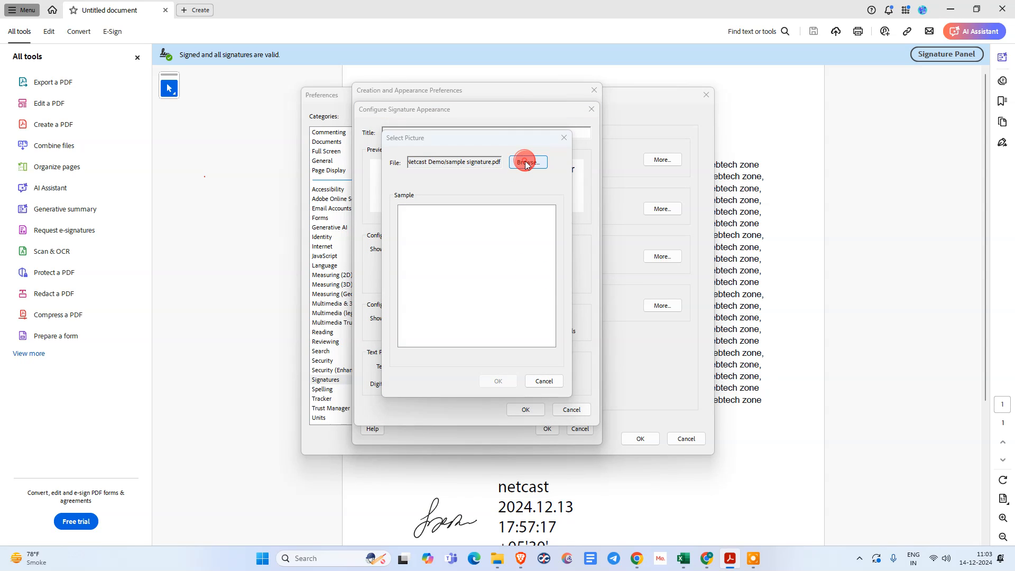
left_click_drag(572, 156, 433, 86)
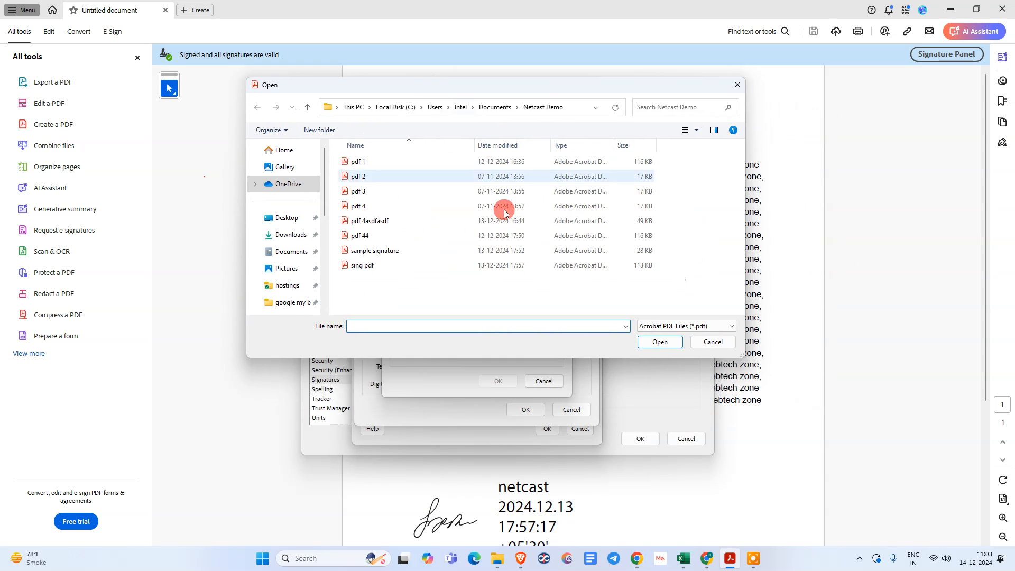
left_click(413, 252)
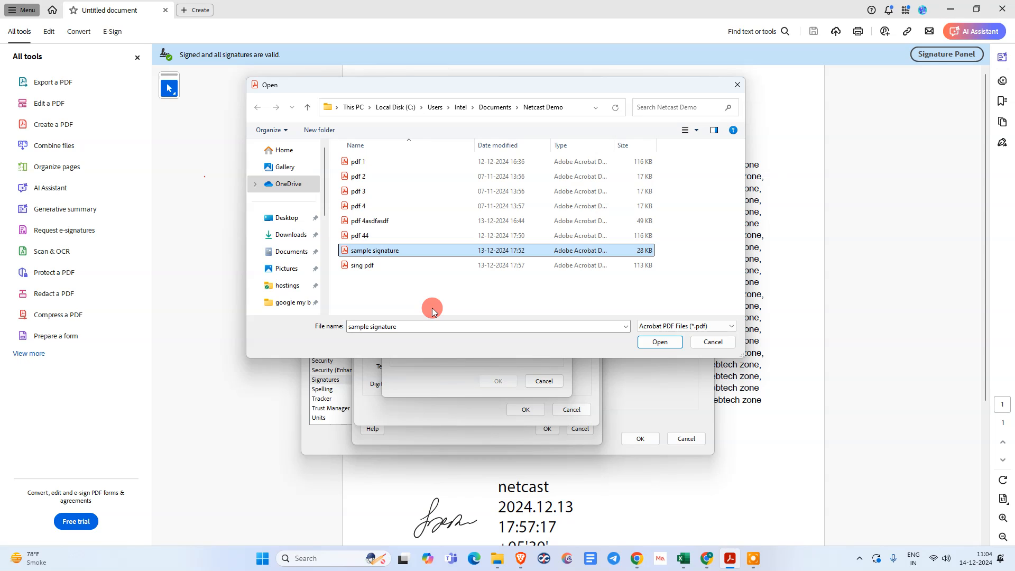
left_click_drag(435, 86, 397, 88)
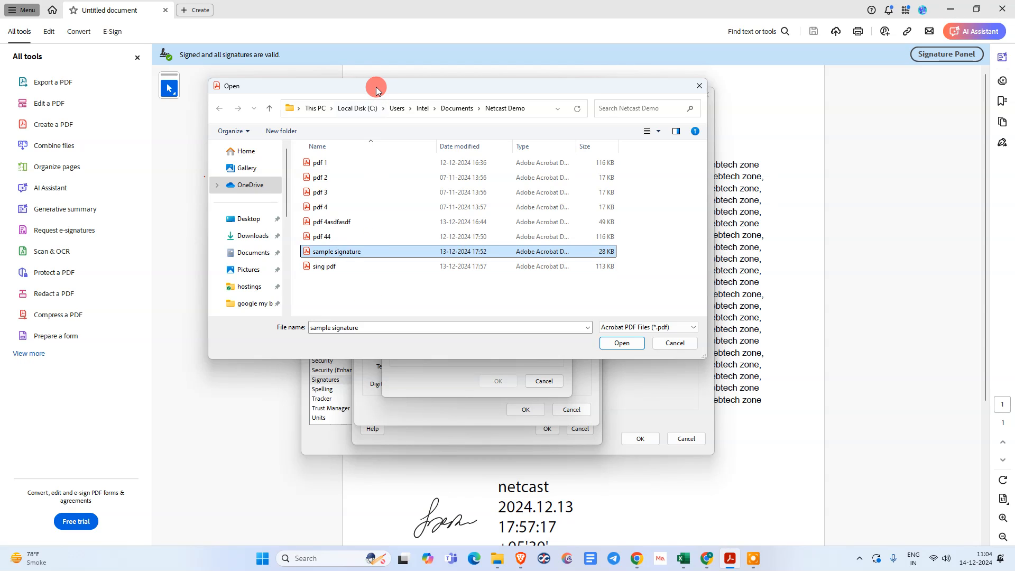
left_click_drag(376, 86, 391, 87)
left_click(370, 266)
left_click(376, 252)
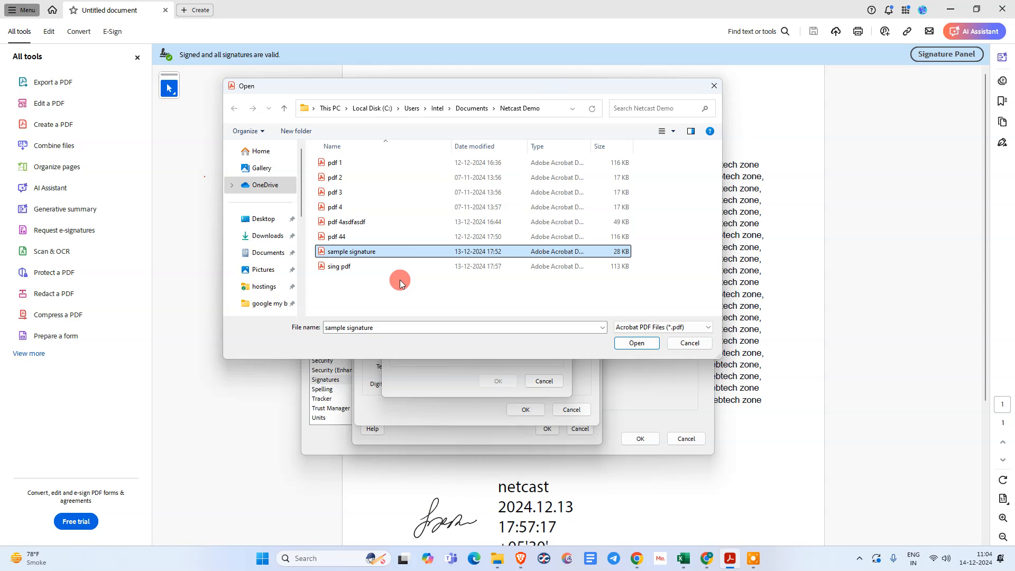
left_click(378, 300)
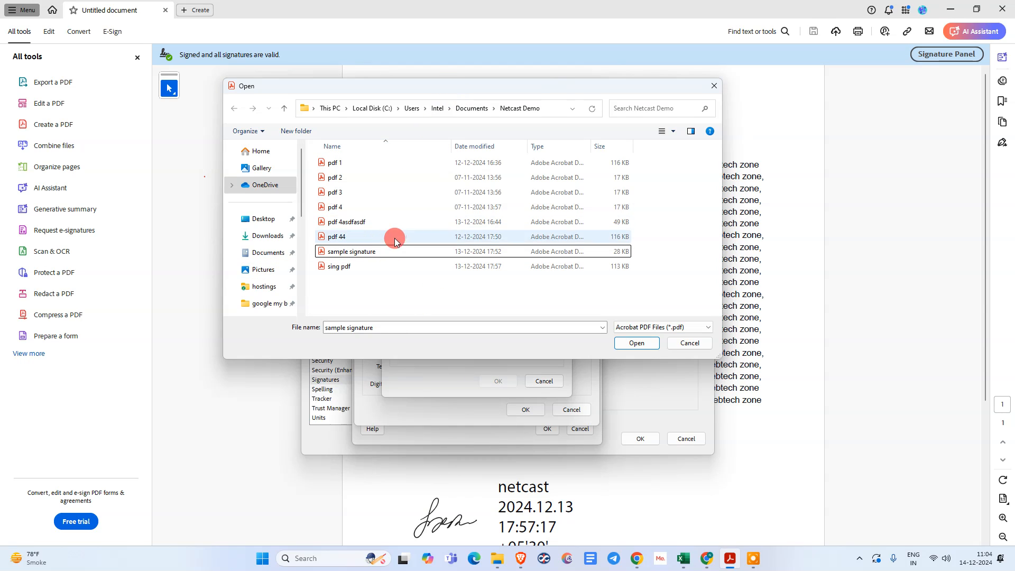
left_click(394, 251)
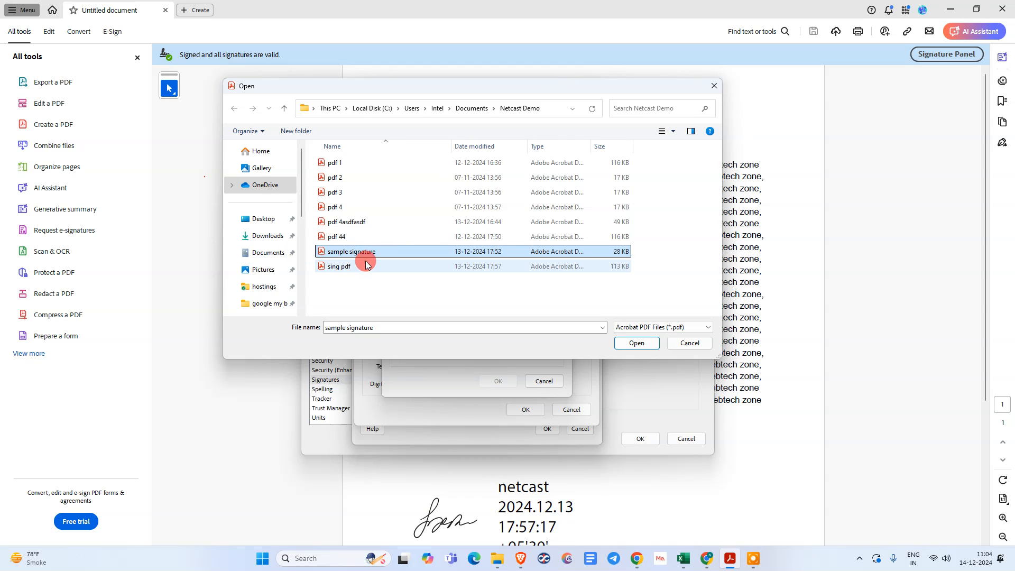
left_click(637, 343)
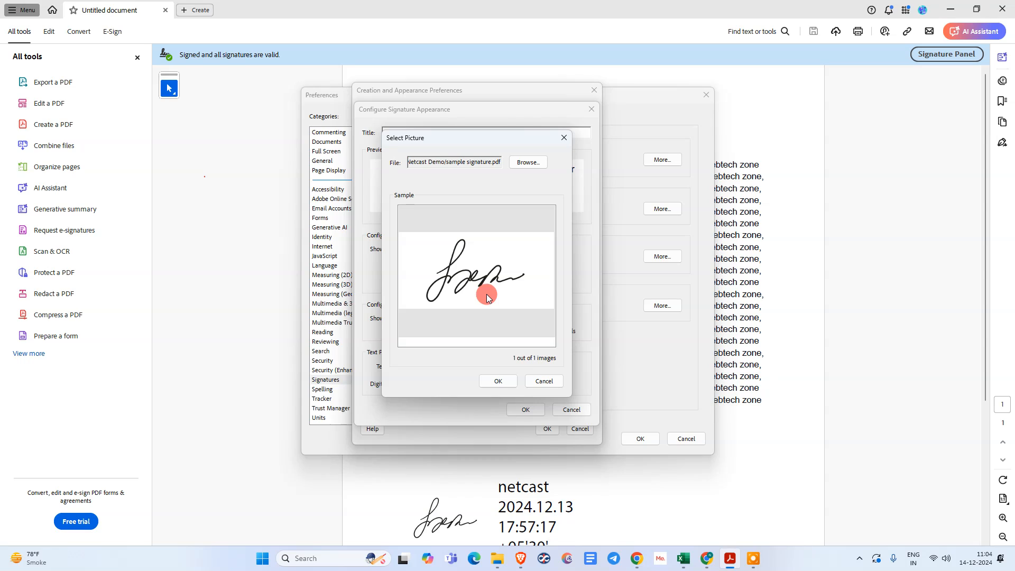
Accept the handwritten picture and add the signing location to the signature text
left_click(498, 380)
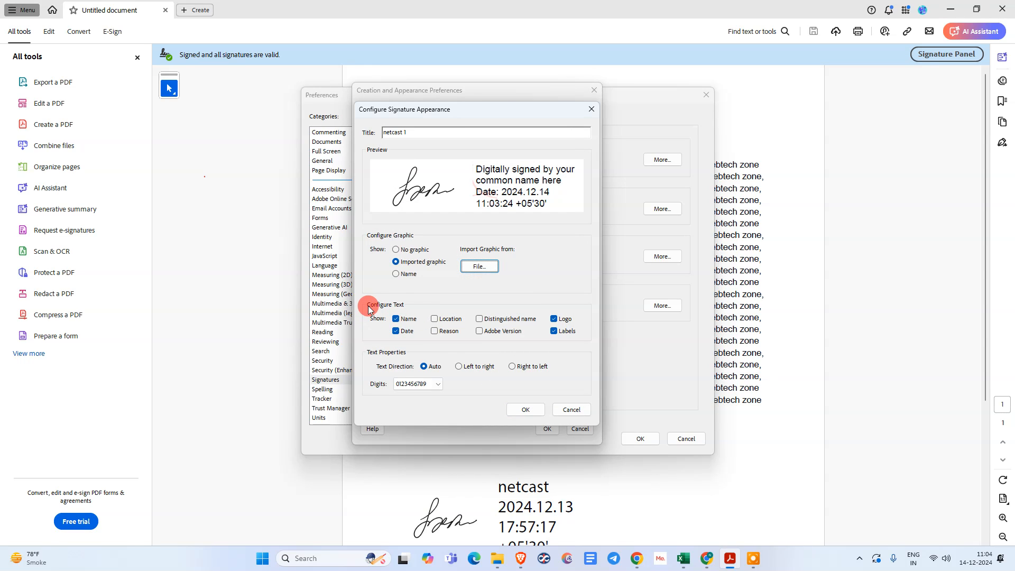
left_click(396, 331)
left_click(396, 331)
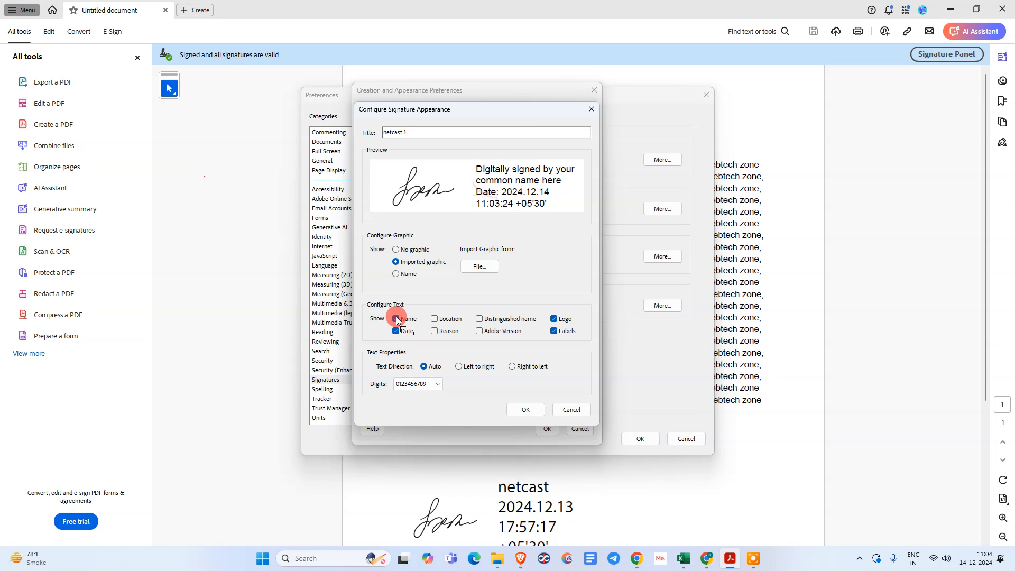
left_click(434, 319)
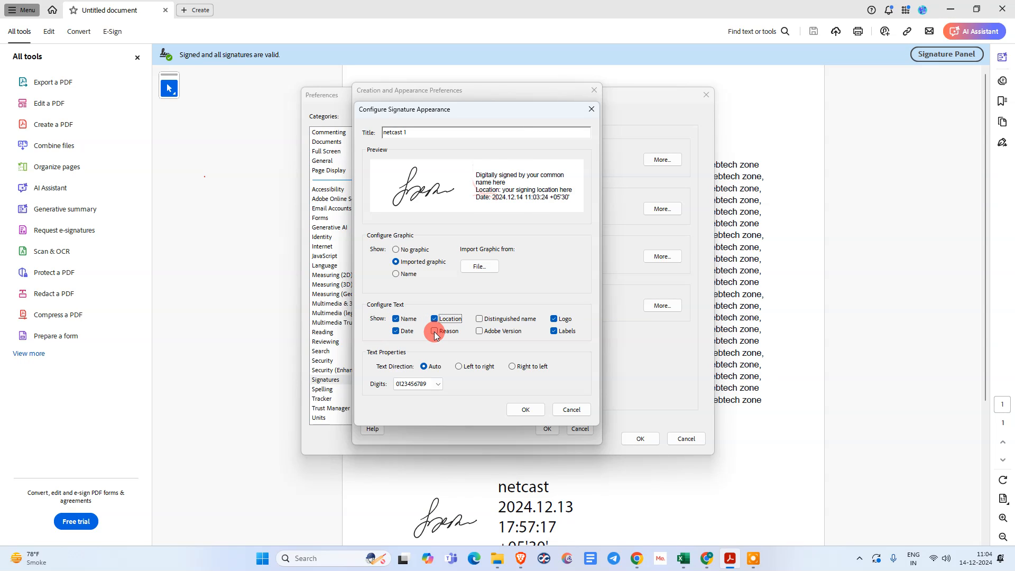
left_click(553, 319)
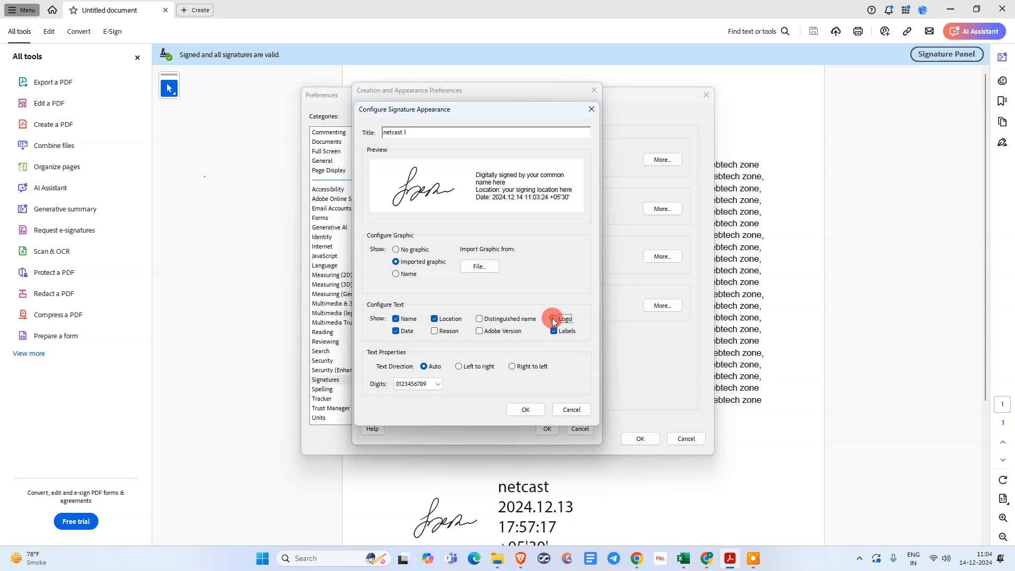
left_click(554, 319)
left_click(552, 321)
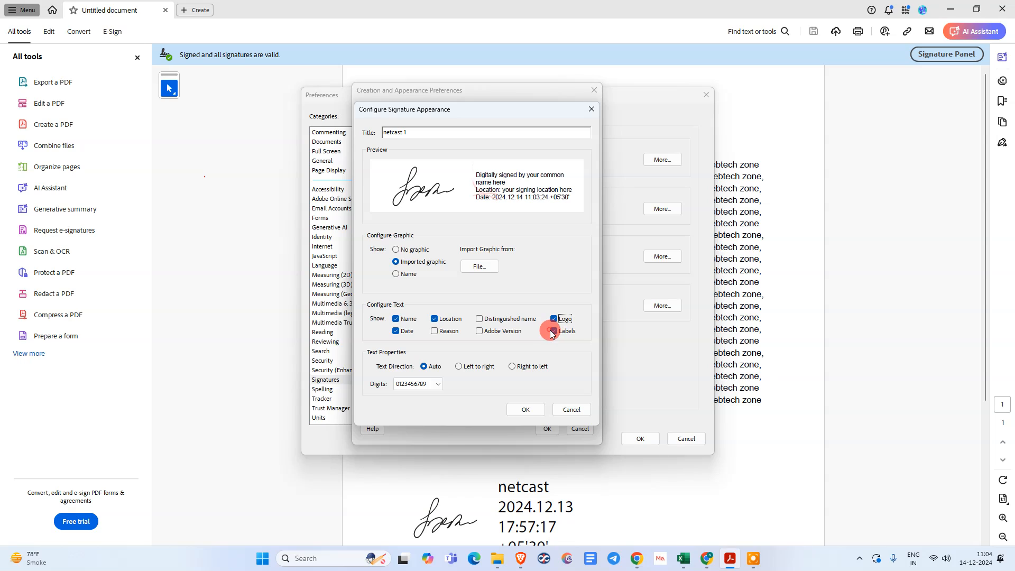
Try label, version and distinguished-name options, ending with labels kept and the logo hidden
left_click(554, 333)
left_click(553, 334)
left_click(554, 332)
left_click(554, 331)
left_click(554, 332)
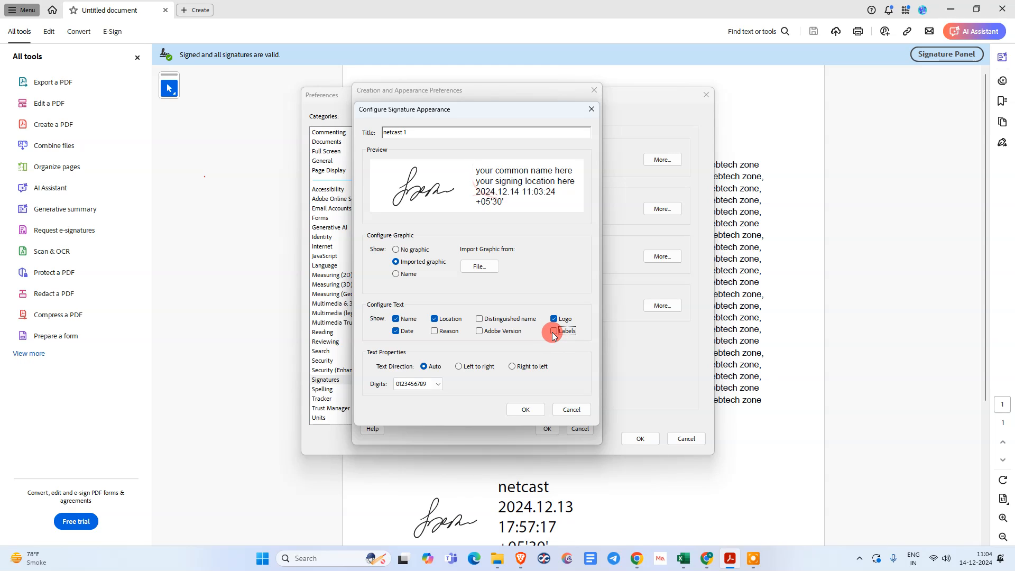
left_click(554, 332)
left_click(554, 332)
left_click(553, 332)
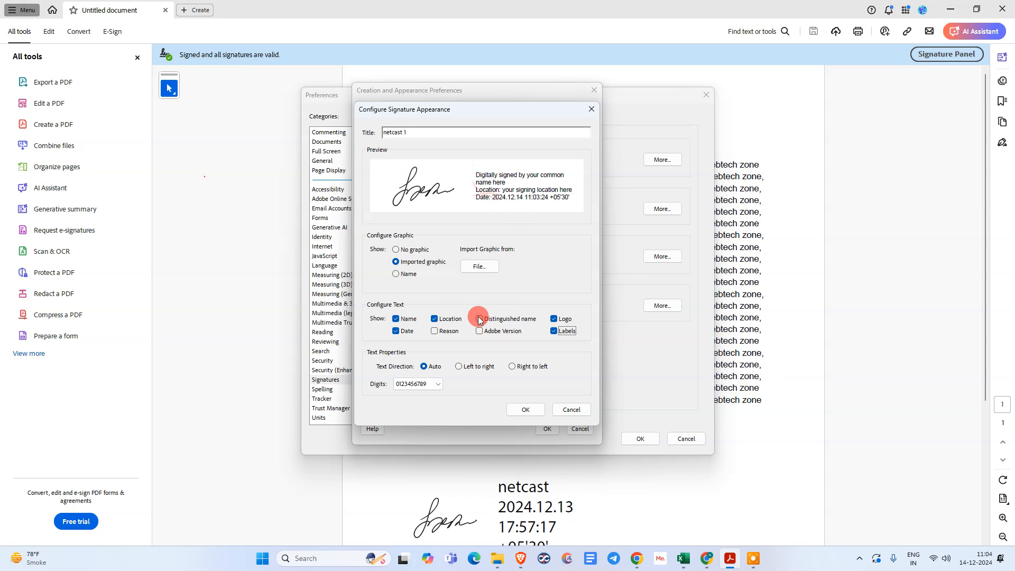
left_click(481, 332)
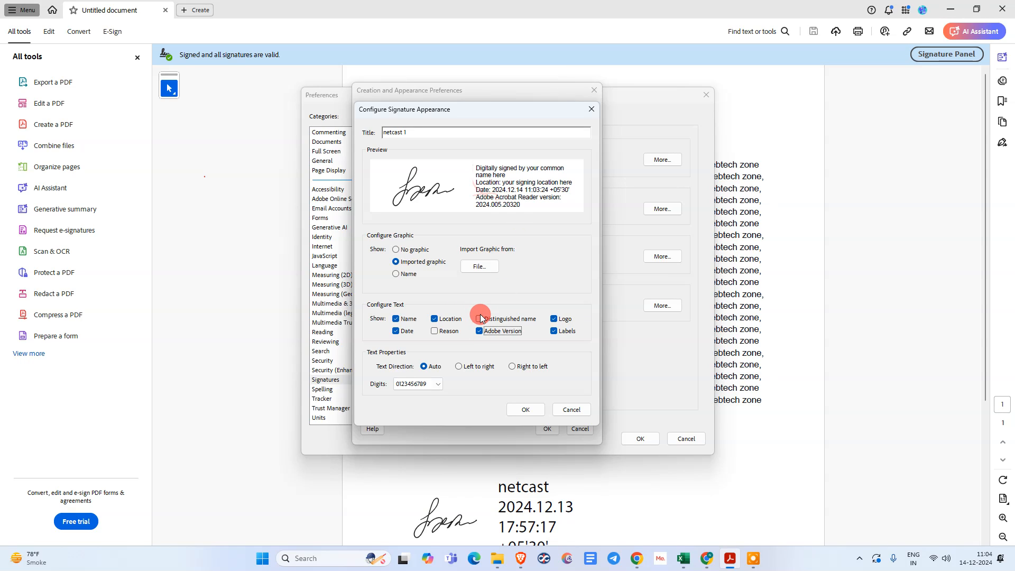
left_click(479, 318)
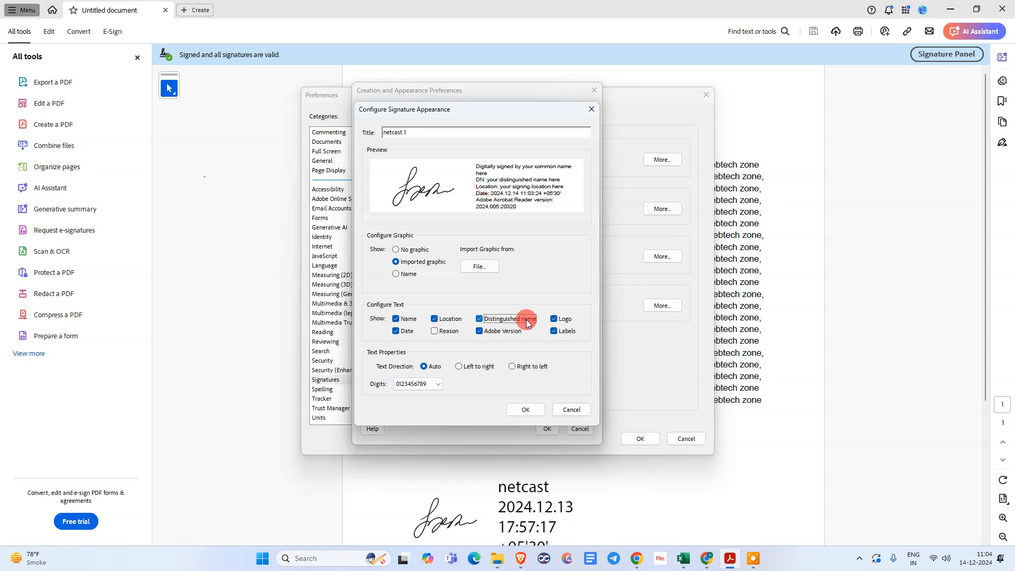
left_click(479, 320)
left_click(479, 331)
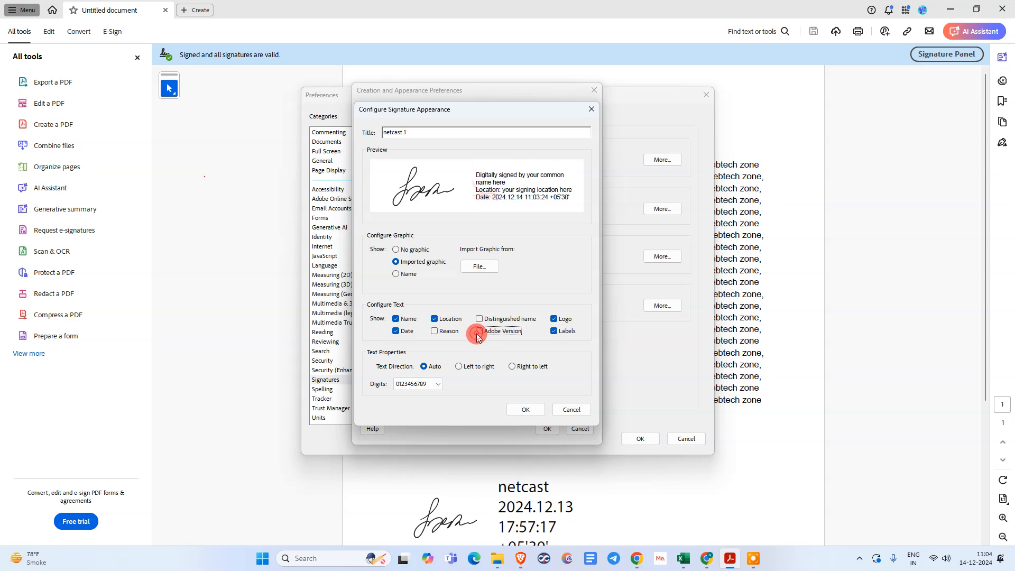
left_click(553, 319)
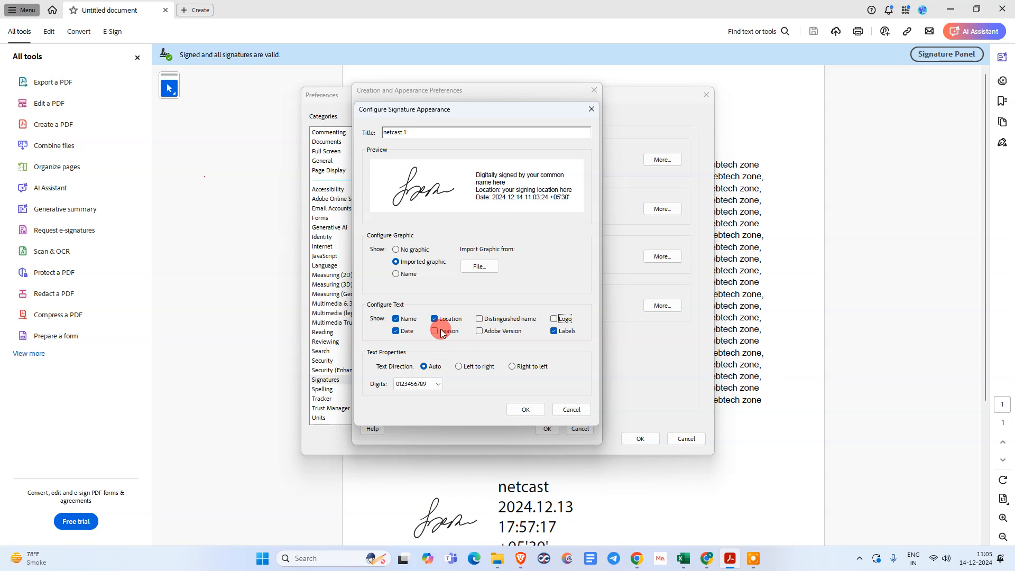
Keep default digits, save the netcast 1 appearance, and close all preference windows
left_click(423, 388)
left_click(474, 387)
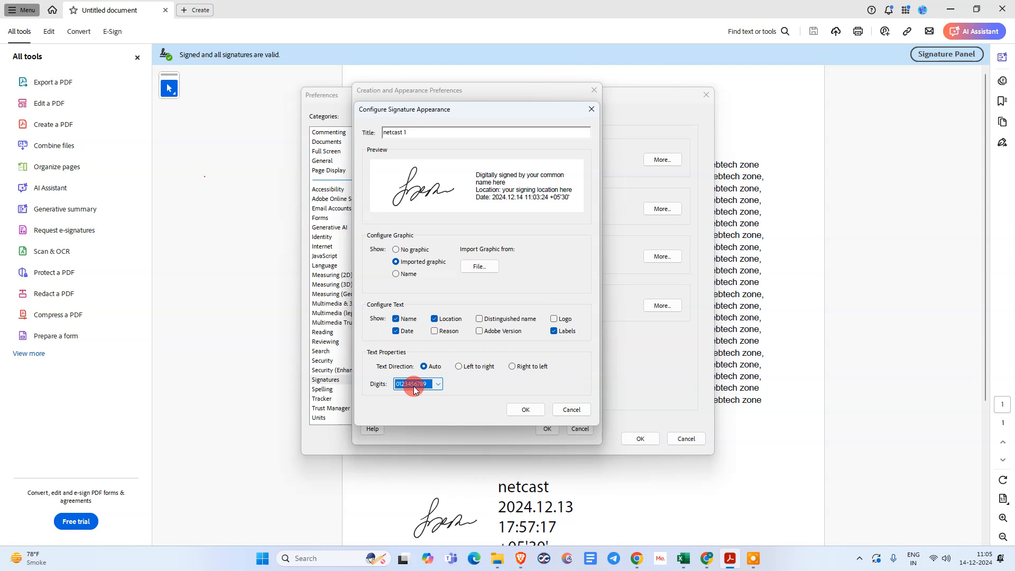
left_click(512, 409)
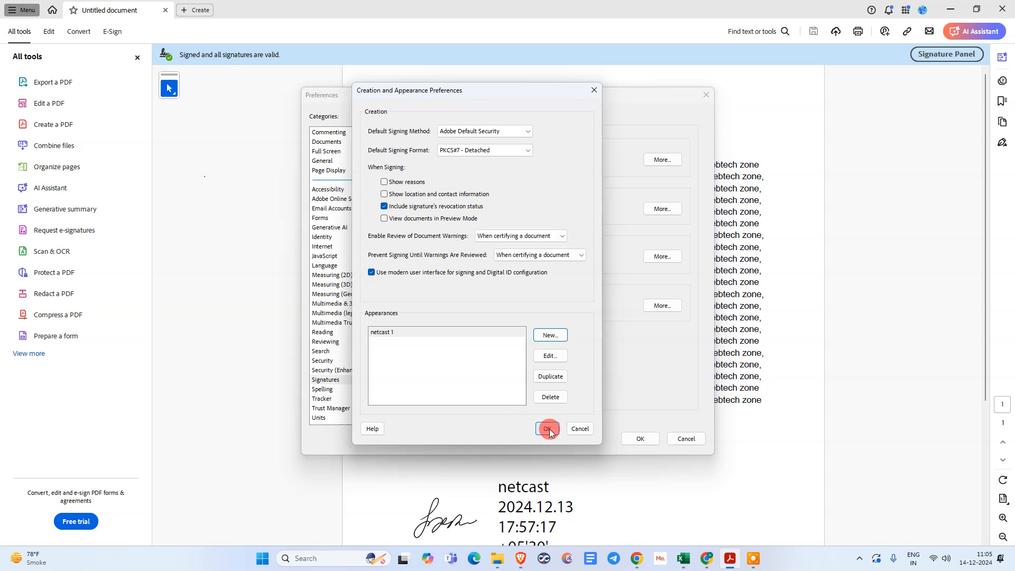
left_click(547, 429)
left_click(629, 438)
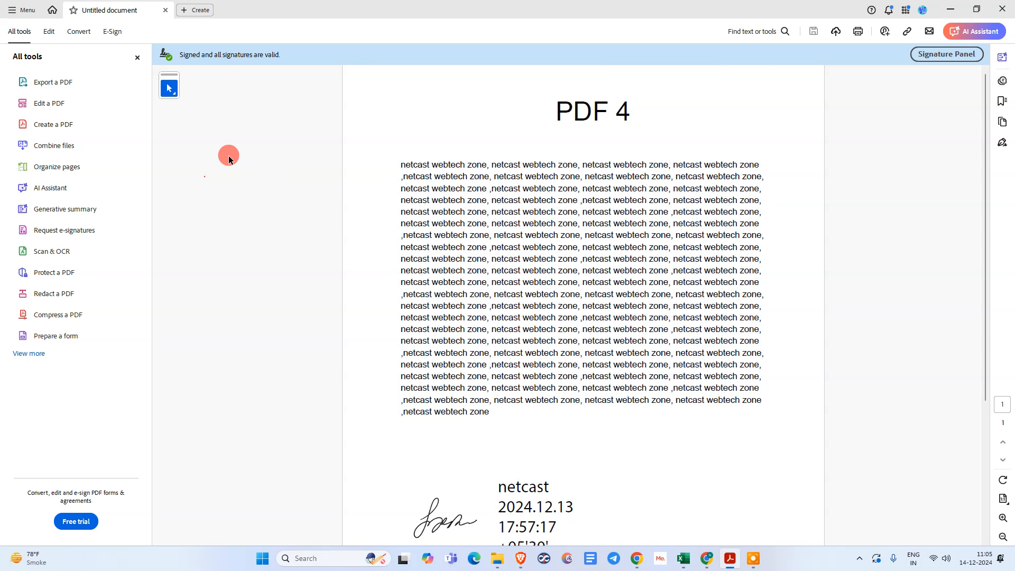
scroll(386, 213, "down", 4)
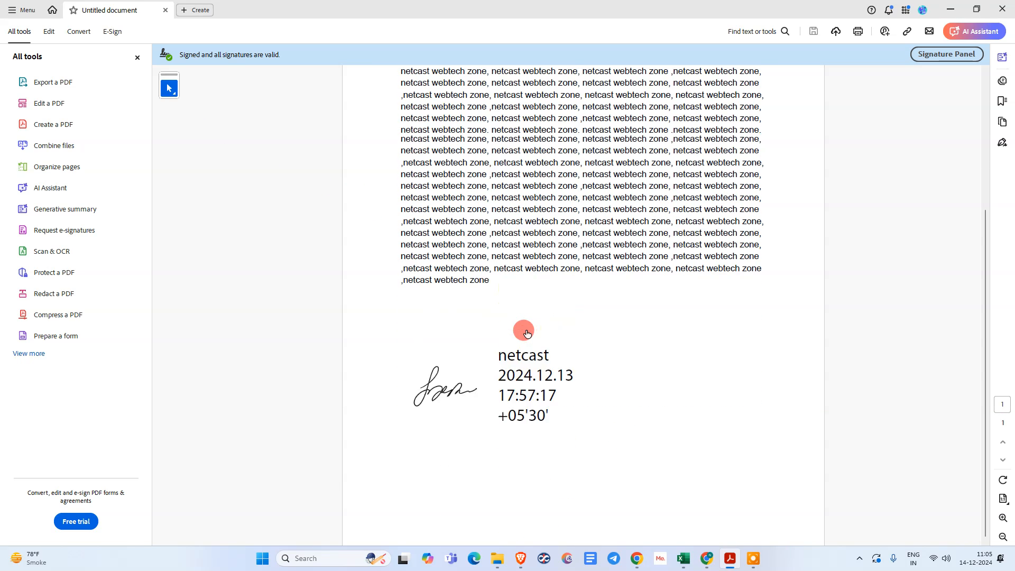
scroll(527, 332, "up", 4)
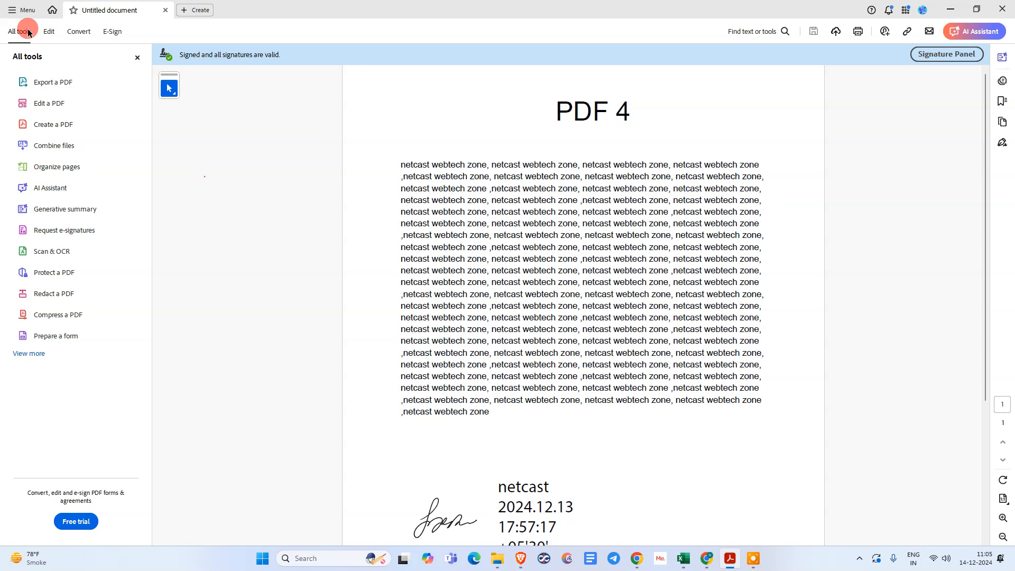
Open pdf 3 from the Netcast Demo folder in a new tab
left_click(21, 10)
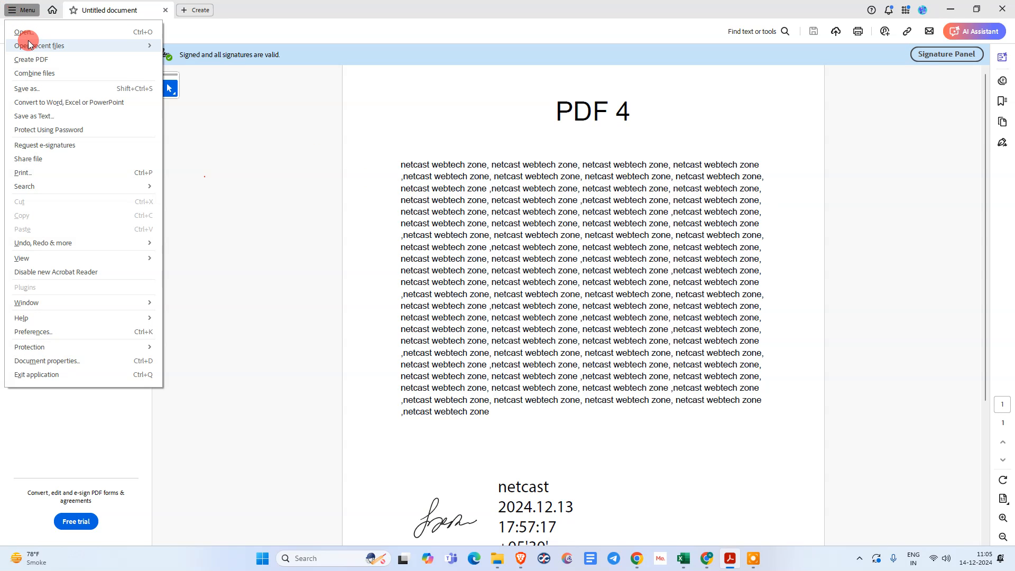
mouse_move(29, 46)
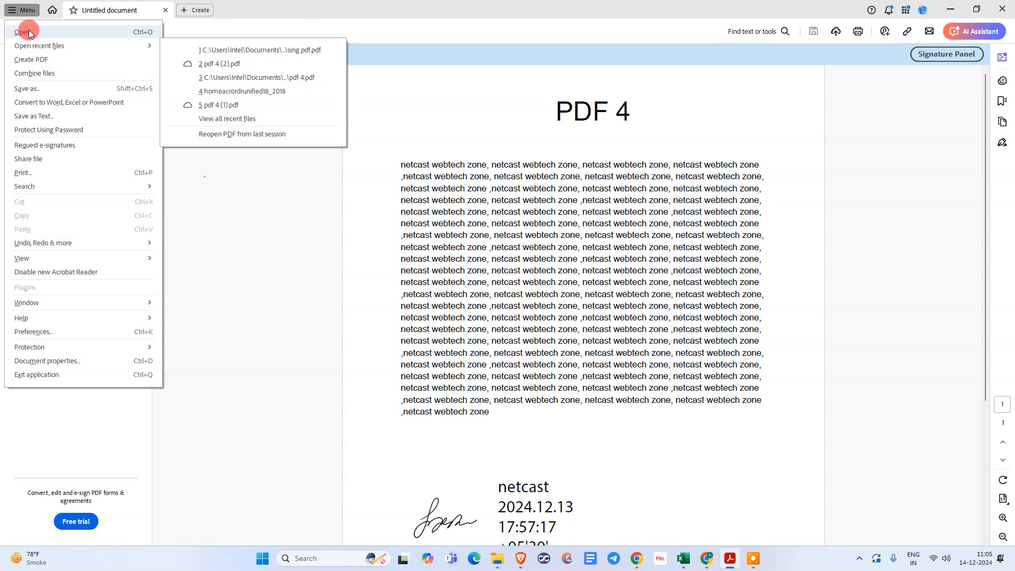
left_click(24, 32)
left_click(116, 115)
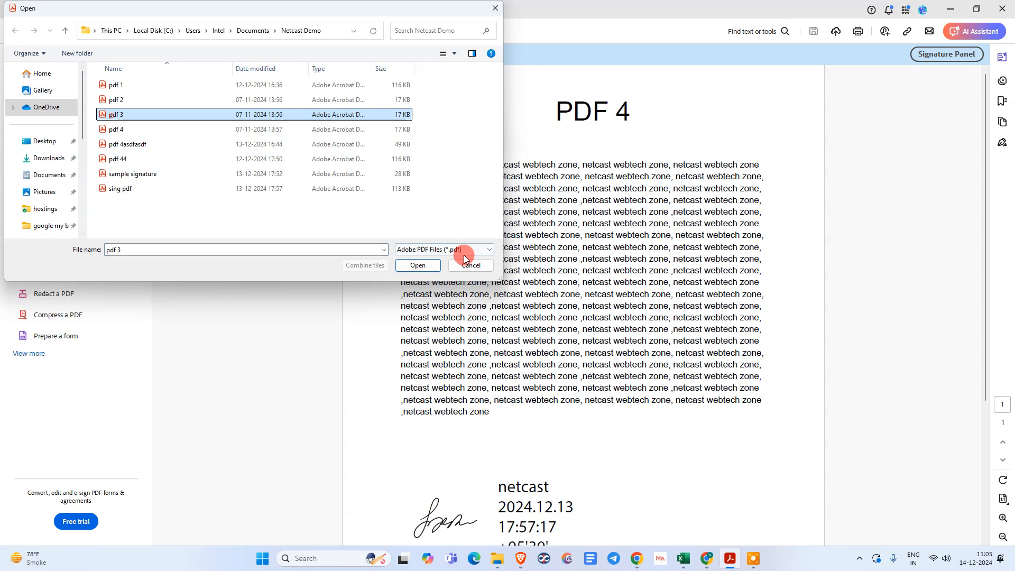
left_click(417, 265)
scroll(590, 296, "down", 4)
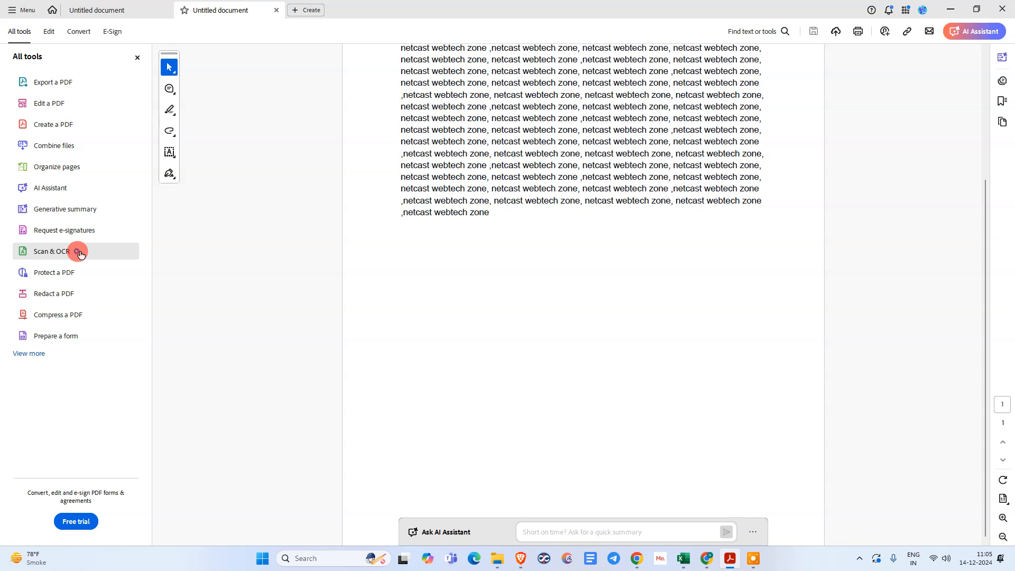
Start Digitally sign from the certificate tools and draw the signature box below pdf 3's text
left_click(35, 352)
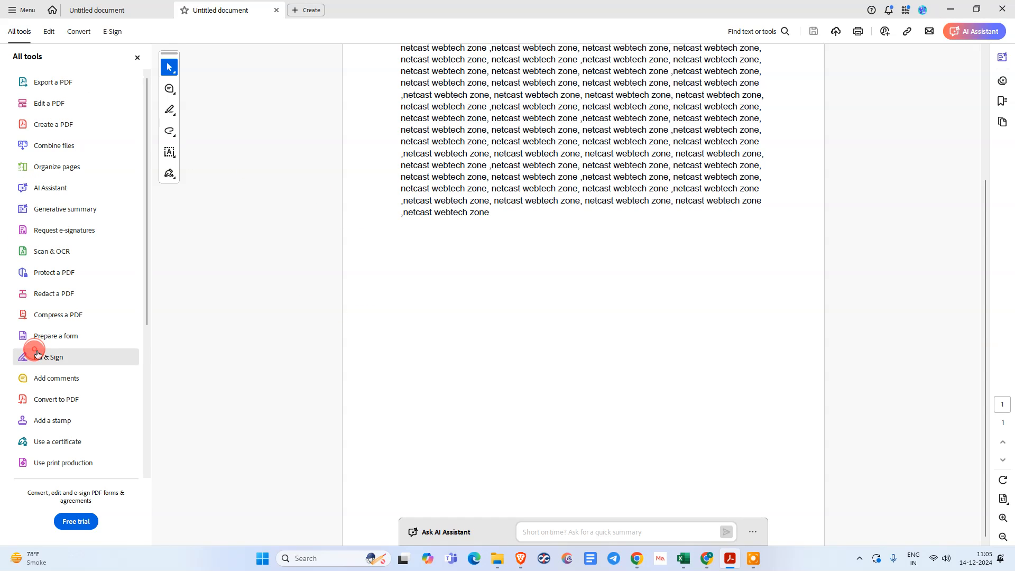
scroll(80, 326, "down", 4)
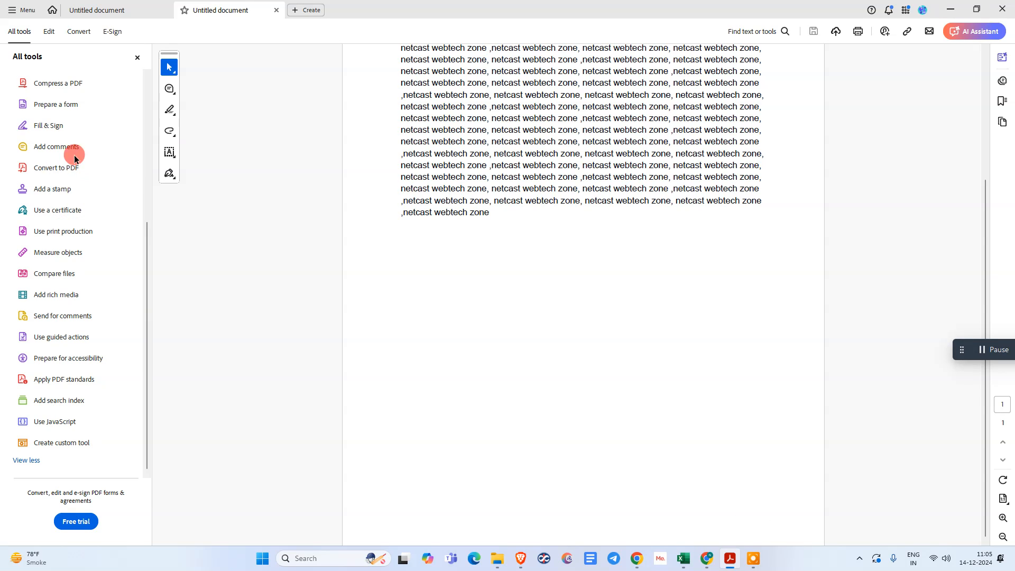
left_click(61, 212)
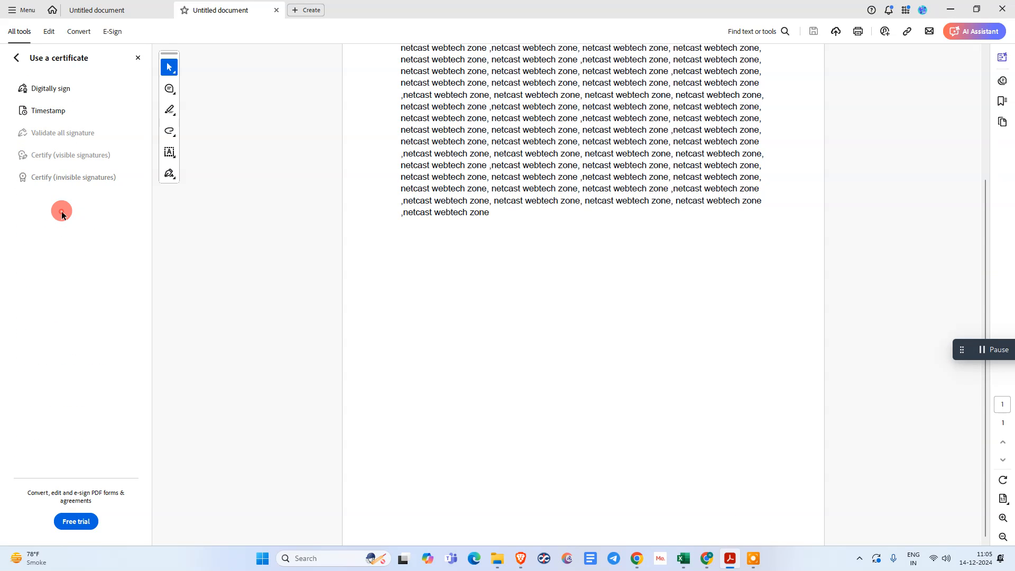
left_click(37, 92)
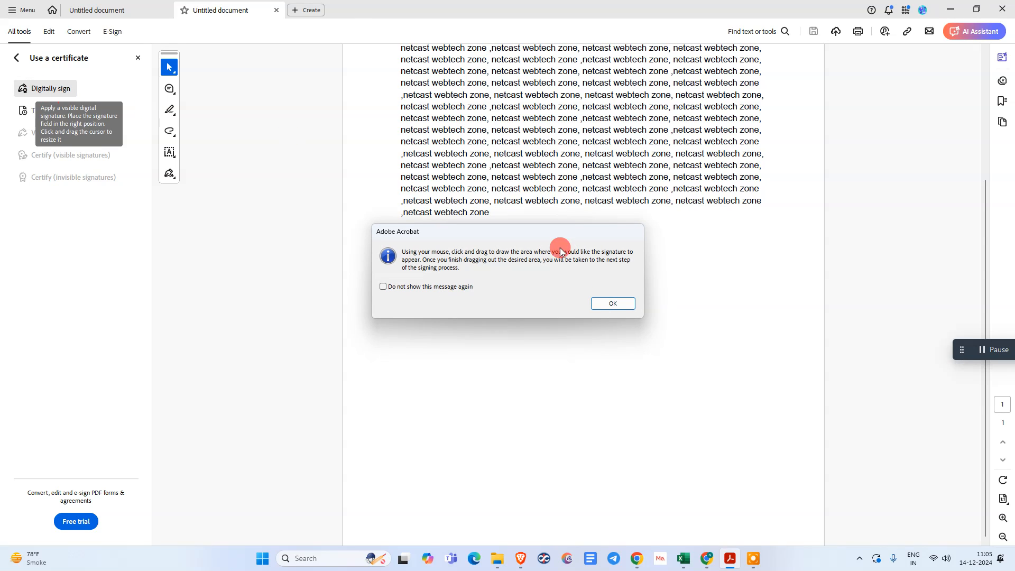
left_click(428, 286)
left_click(606, 304)
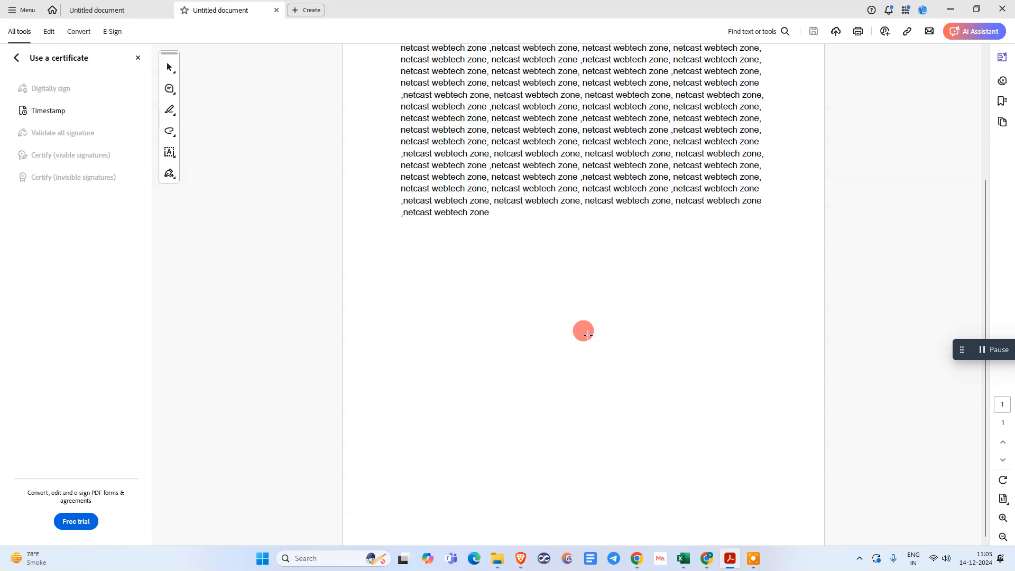
mouse_move(402, 271)
left_mouse_down()
mouse_move(604, 411)
mouse_move(668, 397)
left_mouse_up()
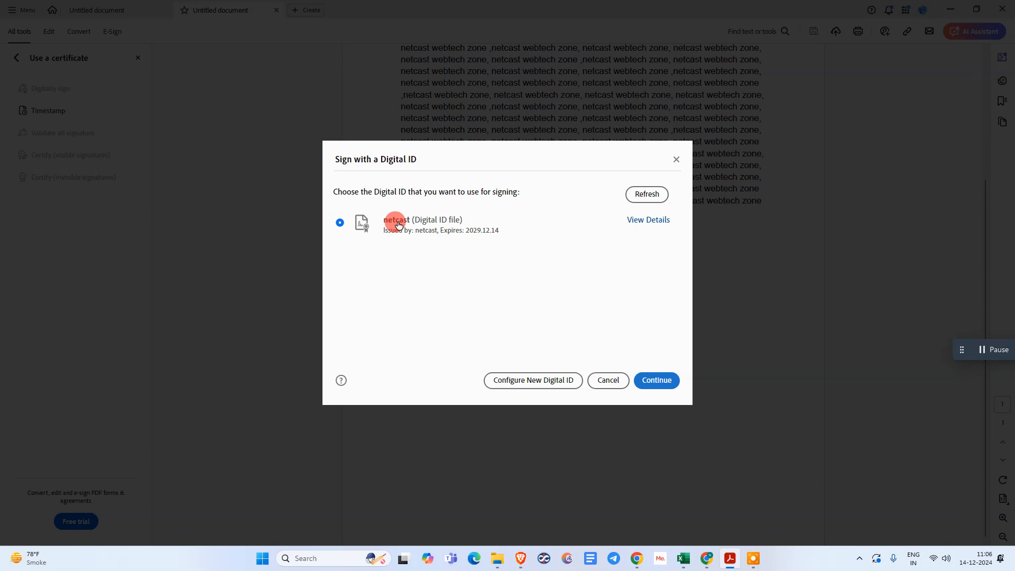
Sign using the netcast digital ID with the netcast 1 appearance and the ID's PIN
left_click(399, 225)
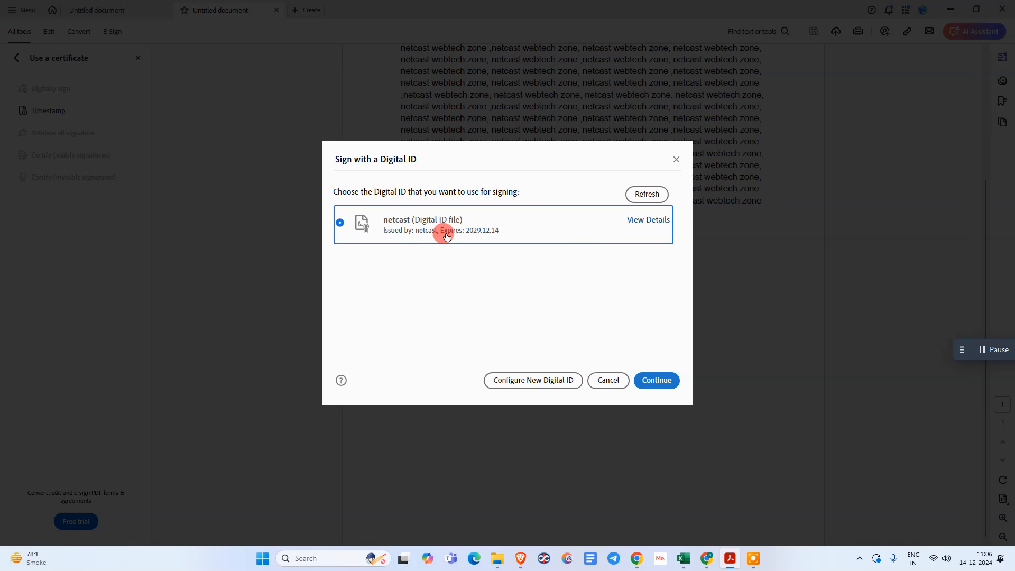
left_click(656, 380)
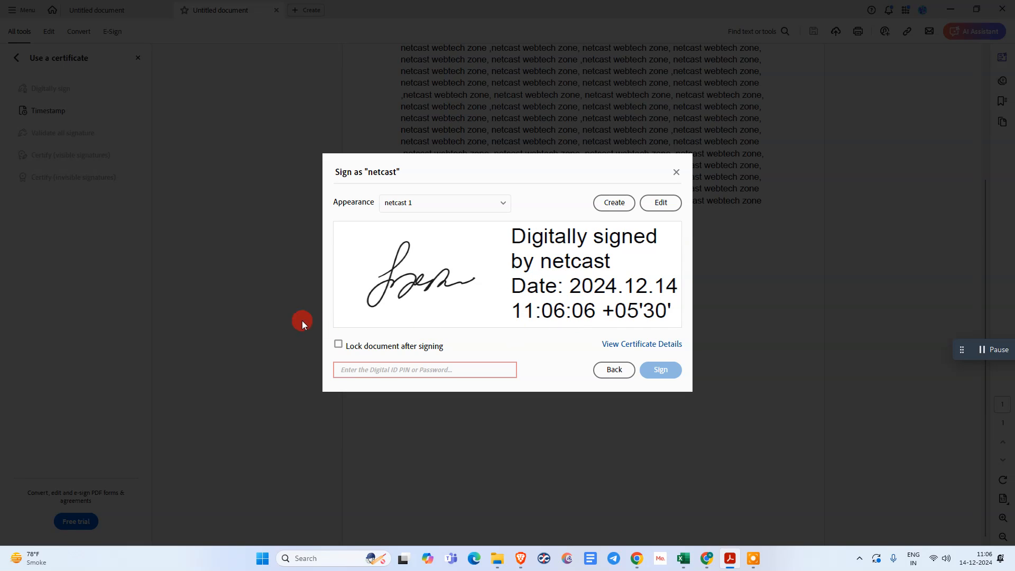
left_click(404, 204)
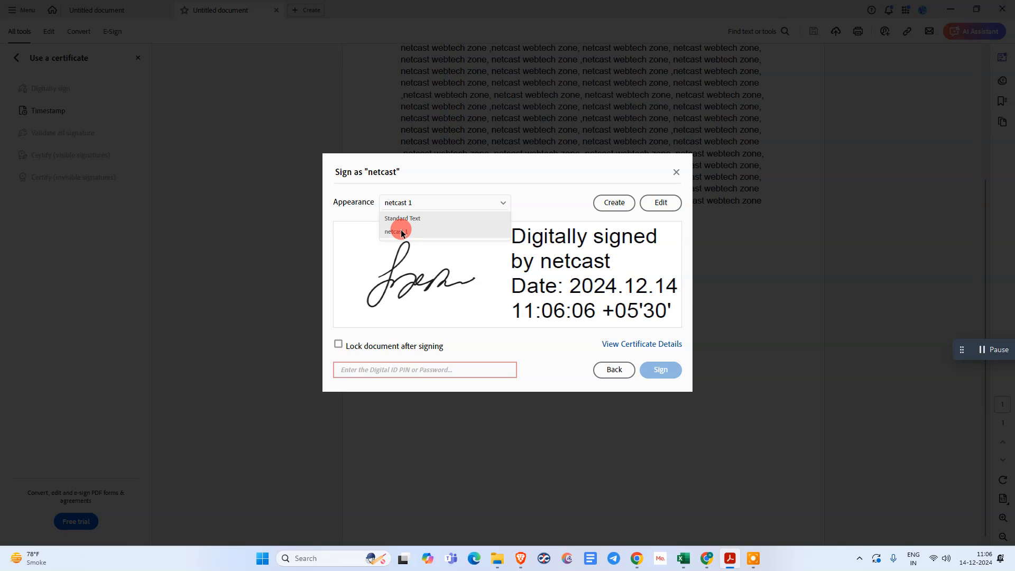
left_click(402, 233)
left_click(428, 201)
left_click(405, 232)
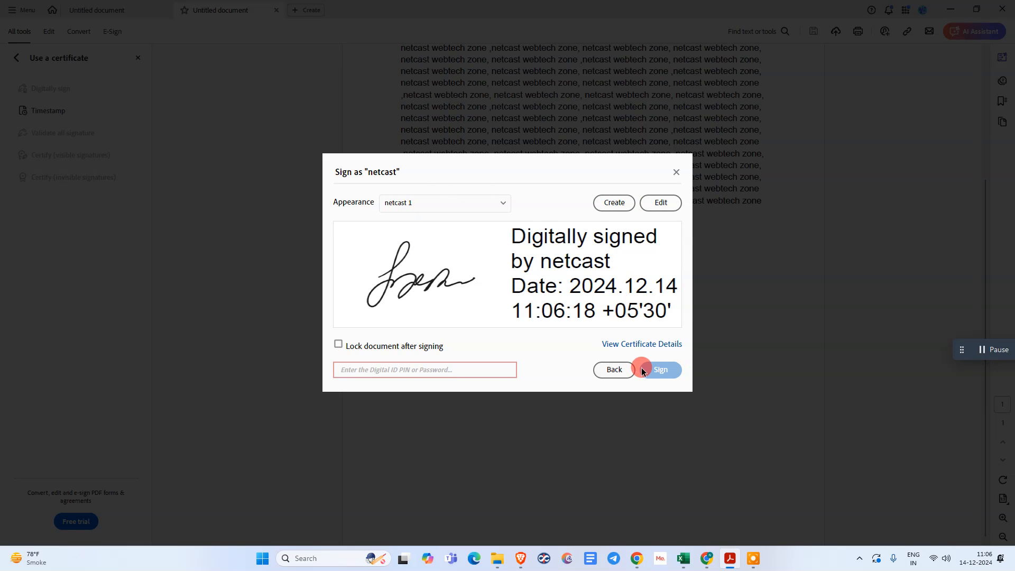
type("123")
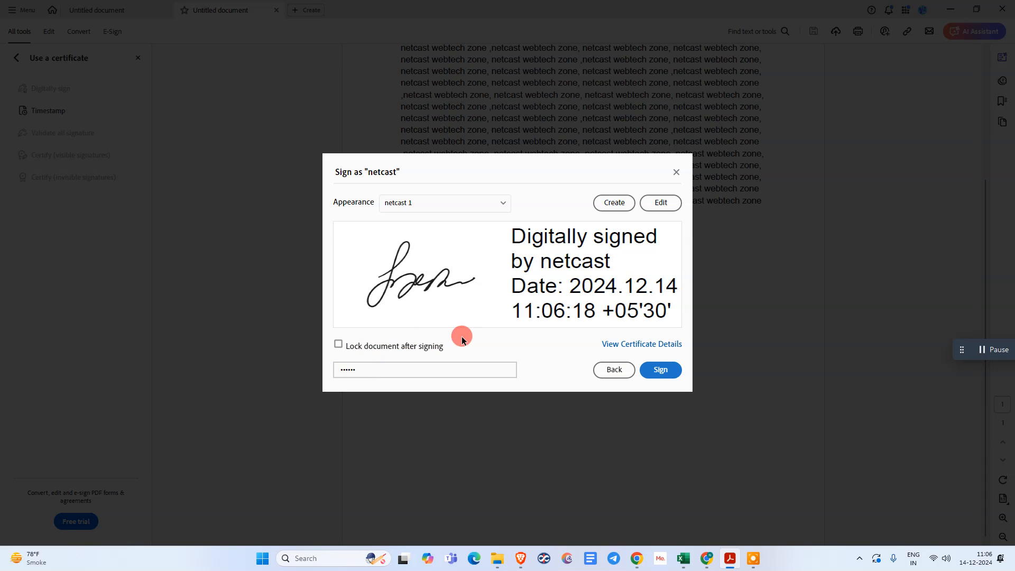
left_click(672, 370)
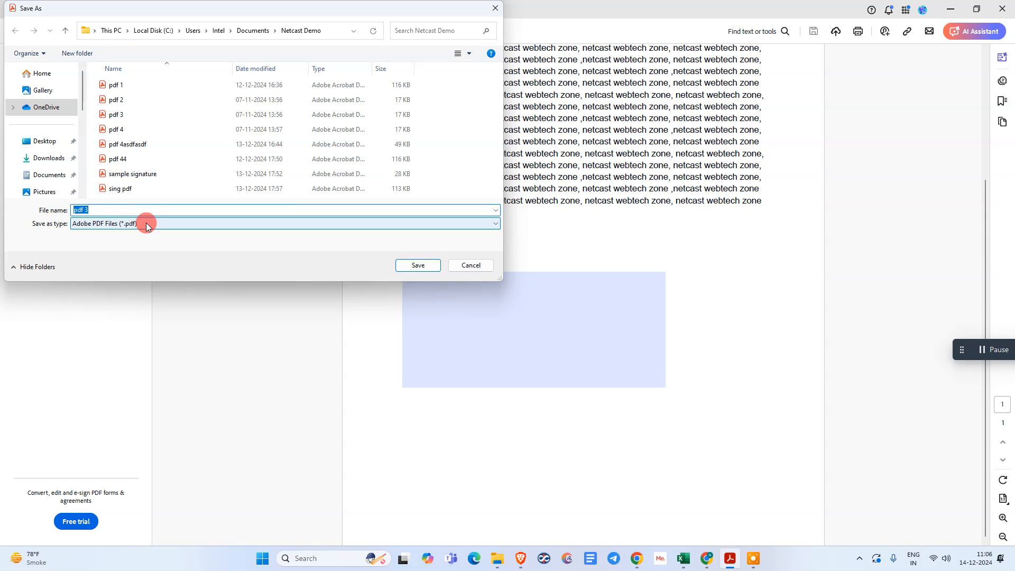
Append ' sing' to the proposed file name so it reads 'pdf 3 sing'
key("Right")
type("sing")
Save the signed copy as pdf 3 sing and confirm the signature is valid
left_click(405, 264)
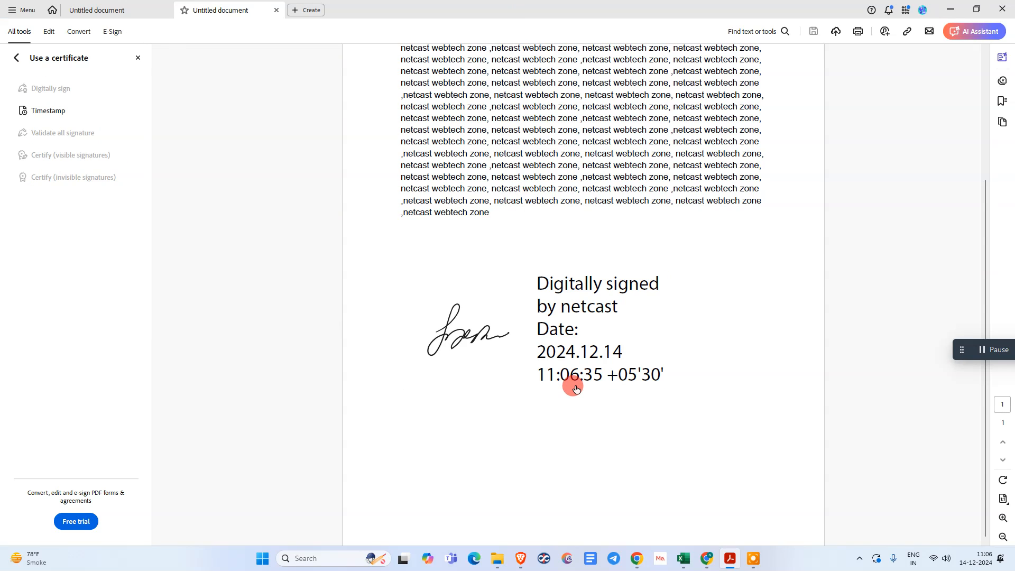
left_click(571, 330)
left_click(608, 318)
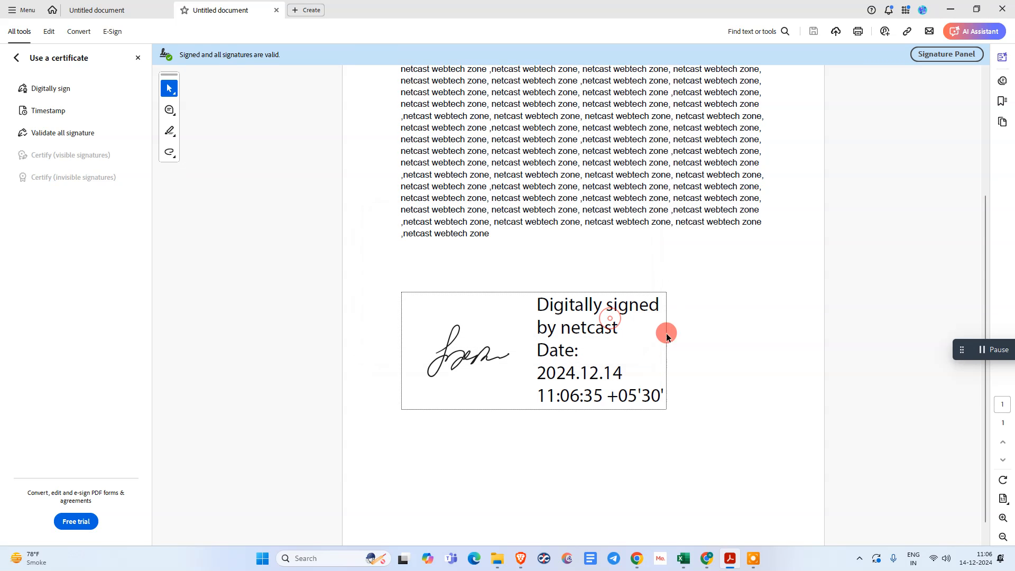
Deselect the signature box and minimize Acrobat to show the desktop
left_click(645, 264)
scroll(696, 402, "up", 3)
scroll(697, 402, "down", 3)
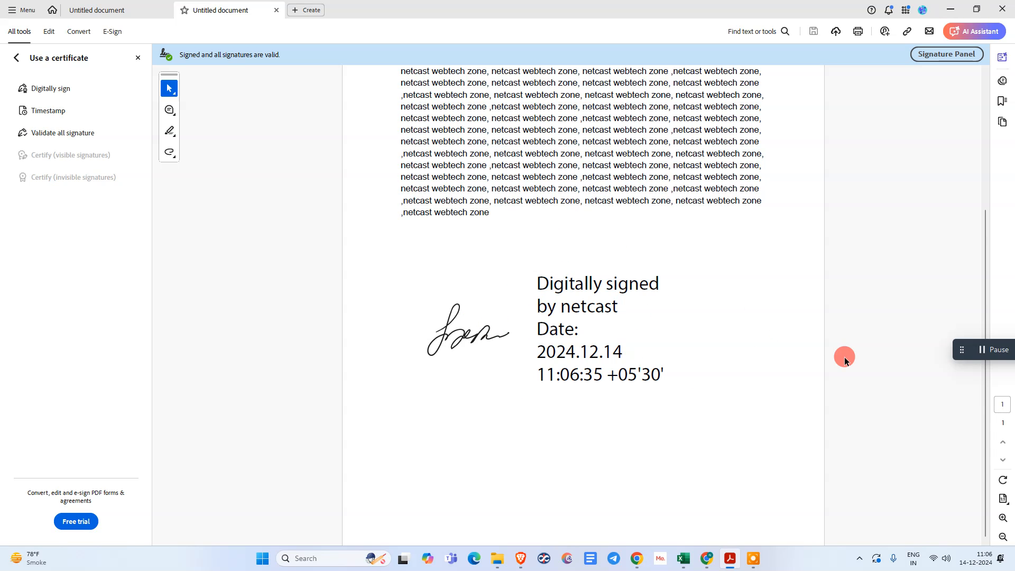
key("super+d")
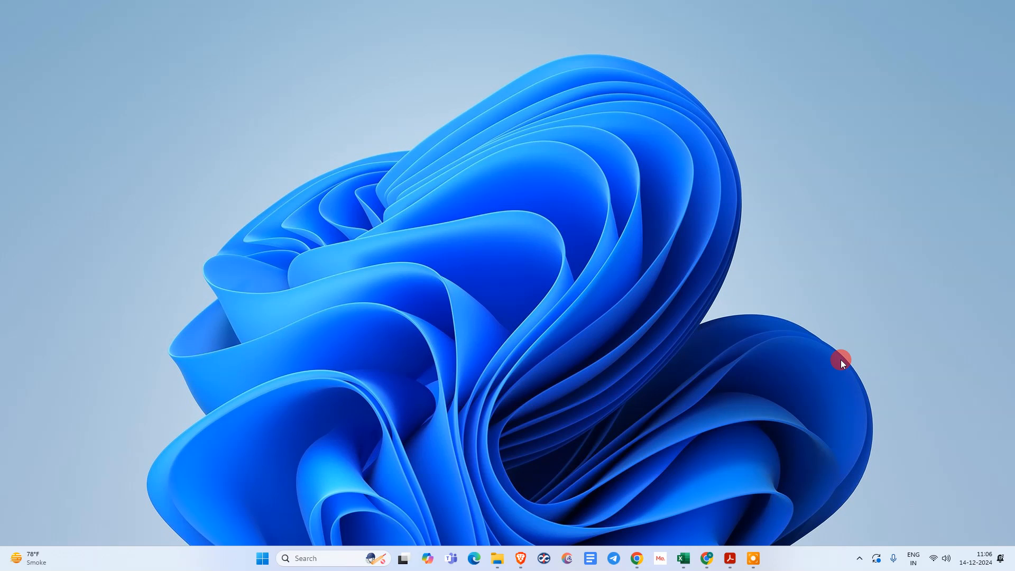